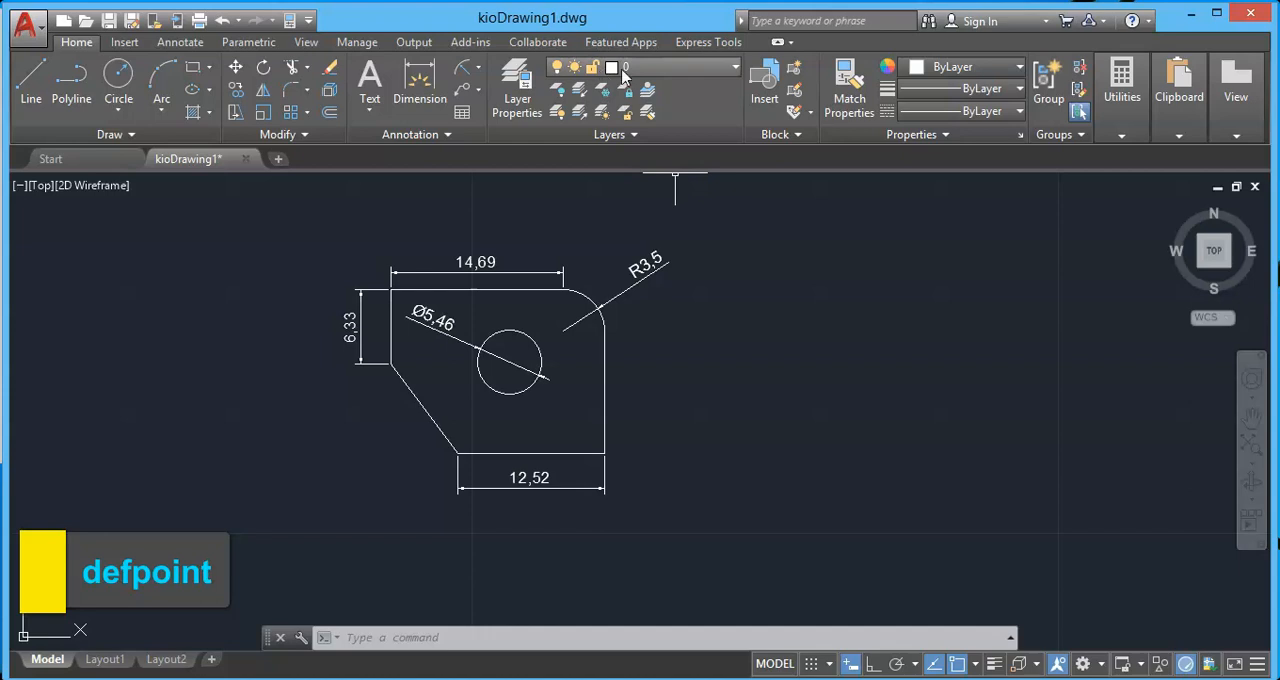
Check the drawing's layer list for the Defpoints layer, leaving the current layer unchanged.
left_click(695, 75)
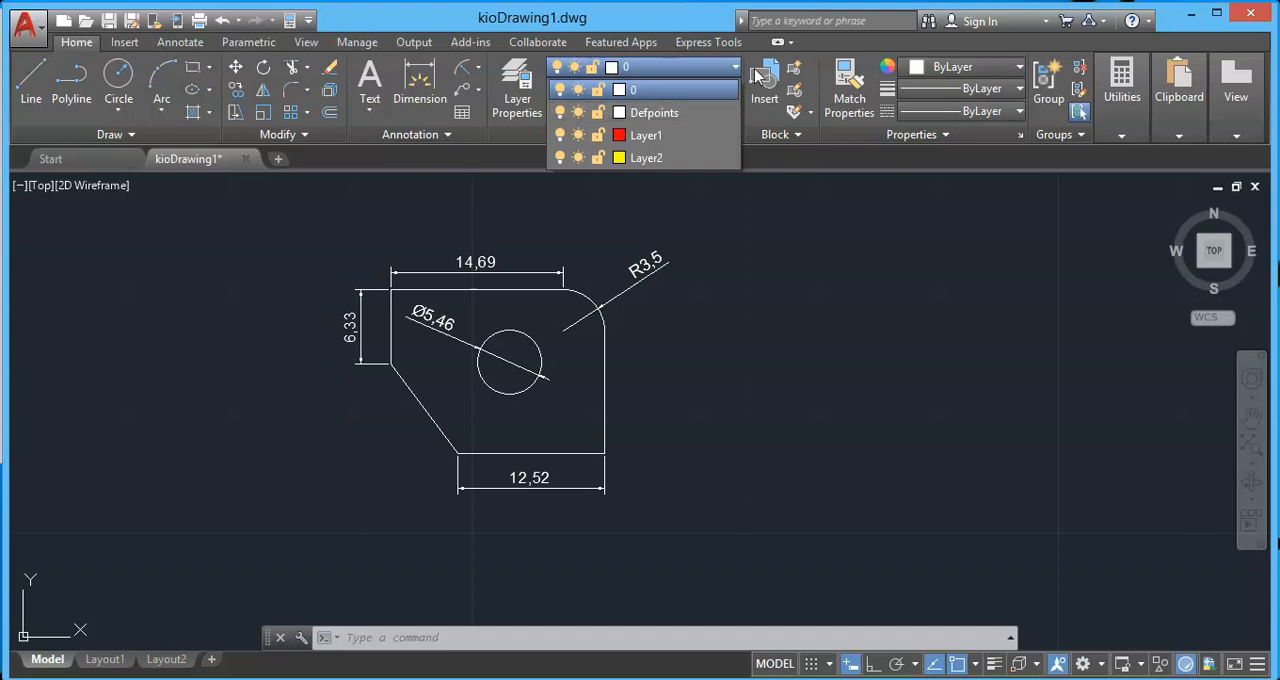
left_click(726, 66)
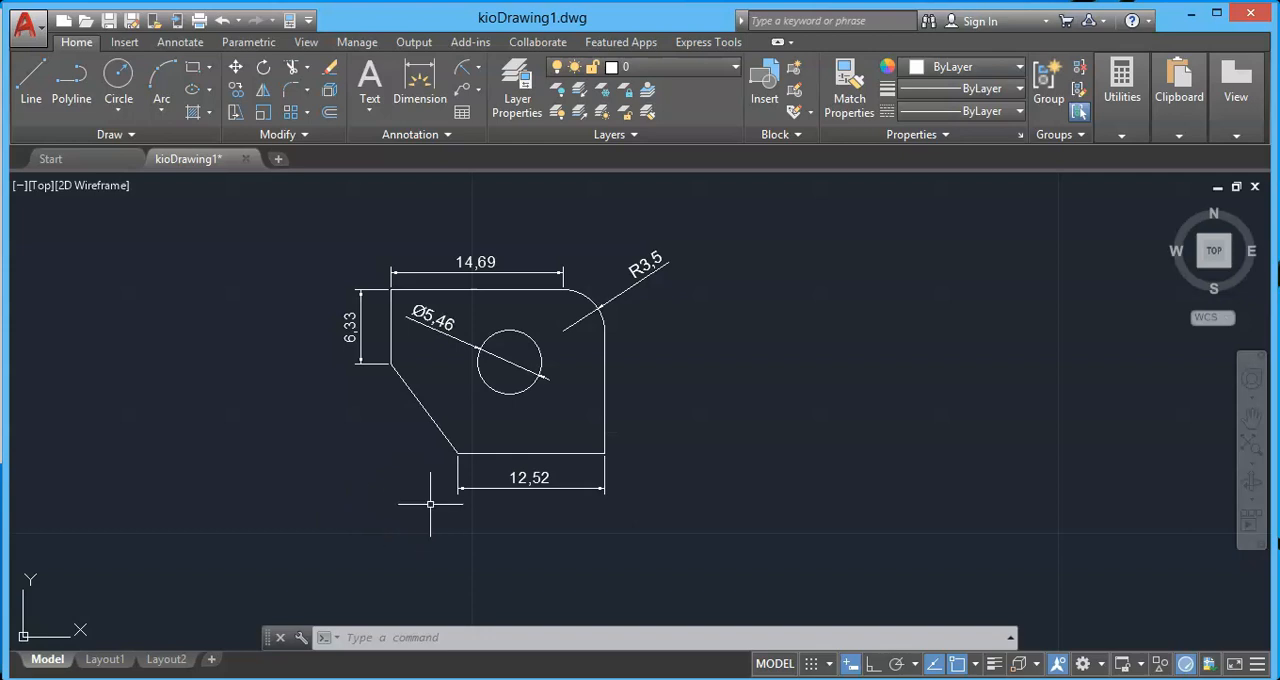
Examine the parts of the bottom edge's dimension closely: extension line offset, dimension text, dimension line and arrowheads.
scroll(548, 491, "up", 4)
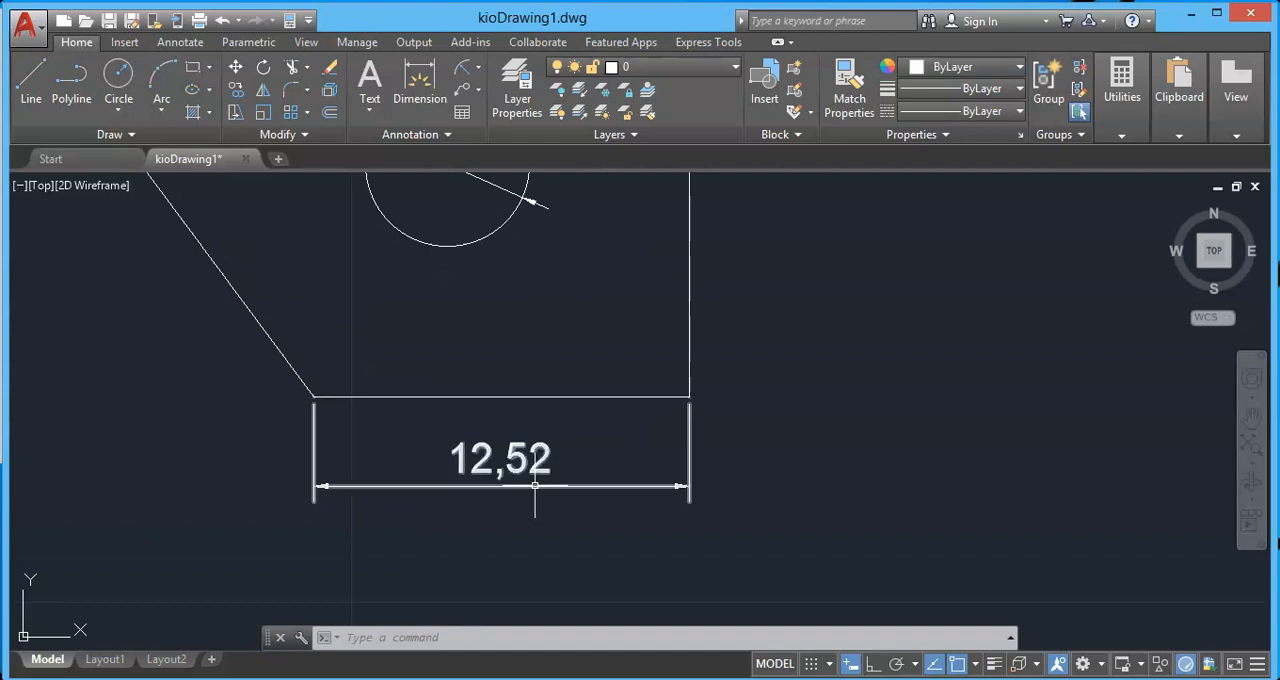
scroll(518, 476, "up", 2)
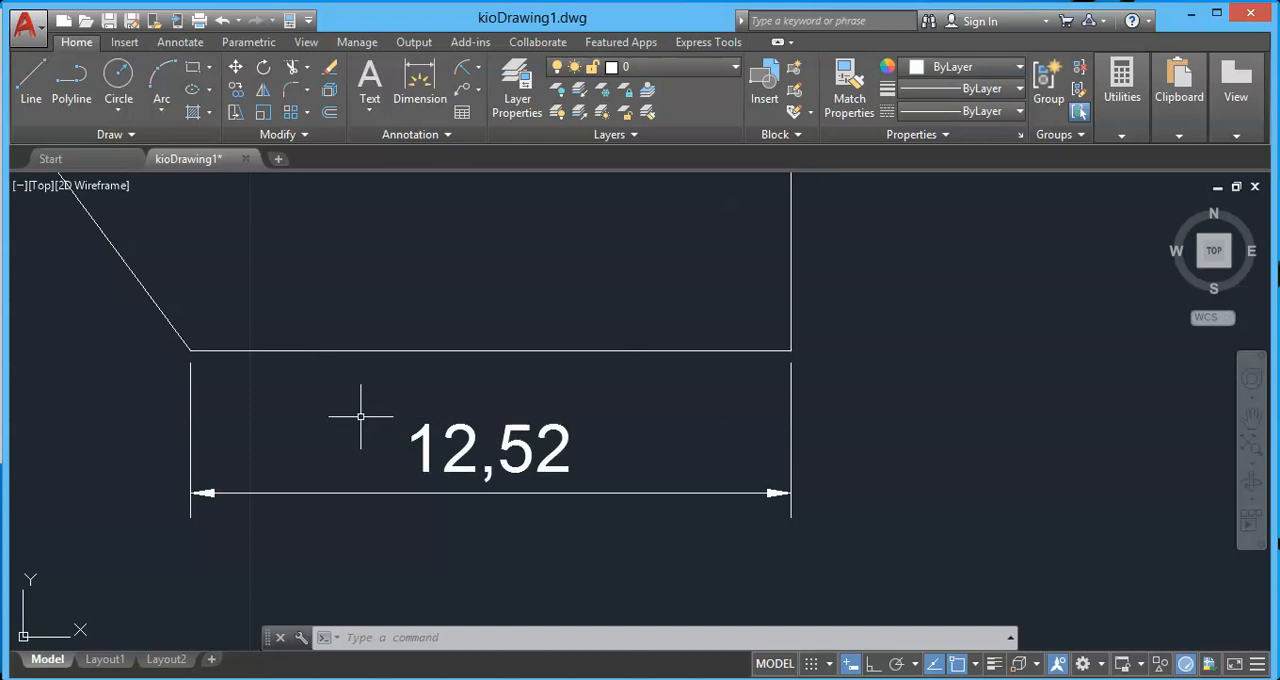
scroll(190, 355, "up", 3)
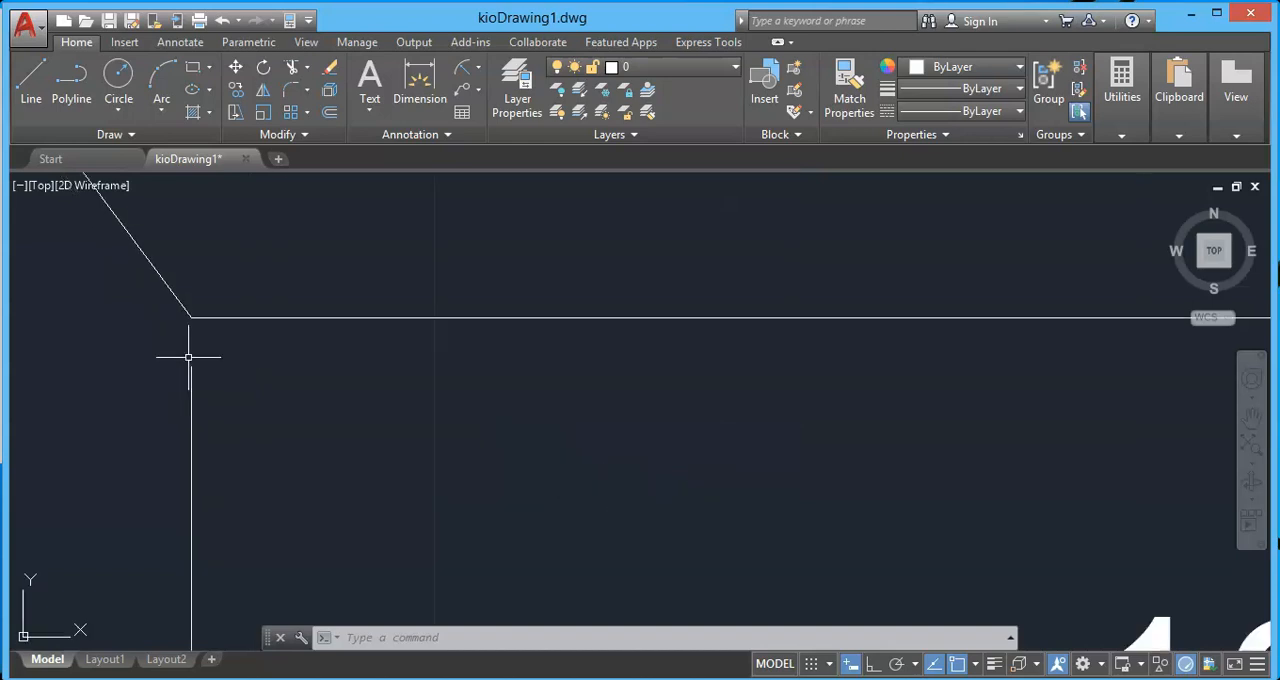
scroll(369, 347, "down", 2)
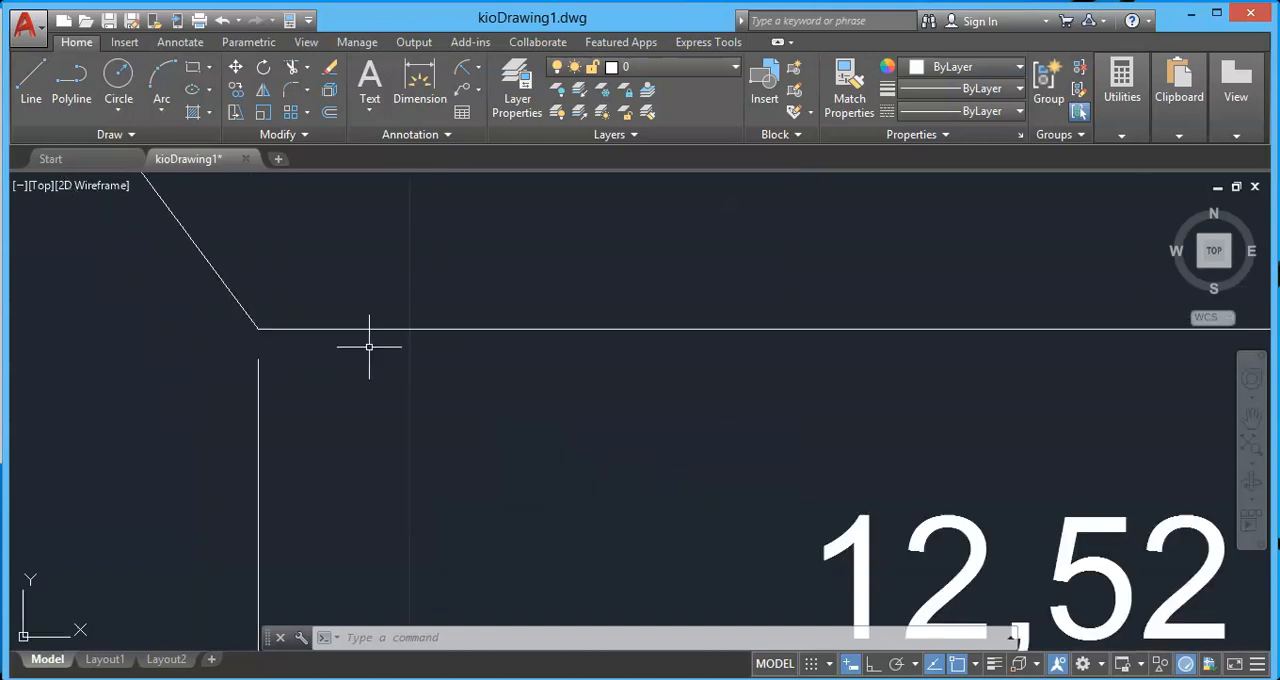
scroll(372, 347, "down", 3)
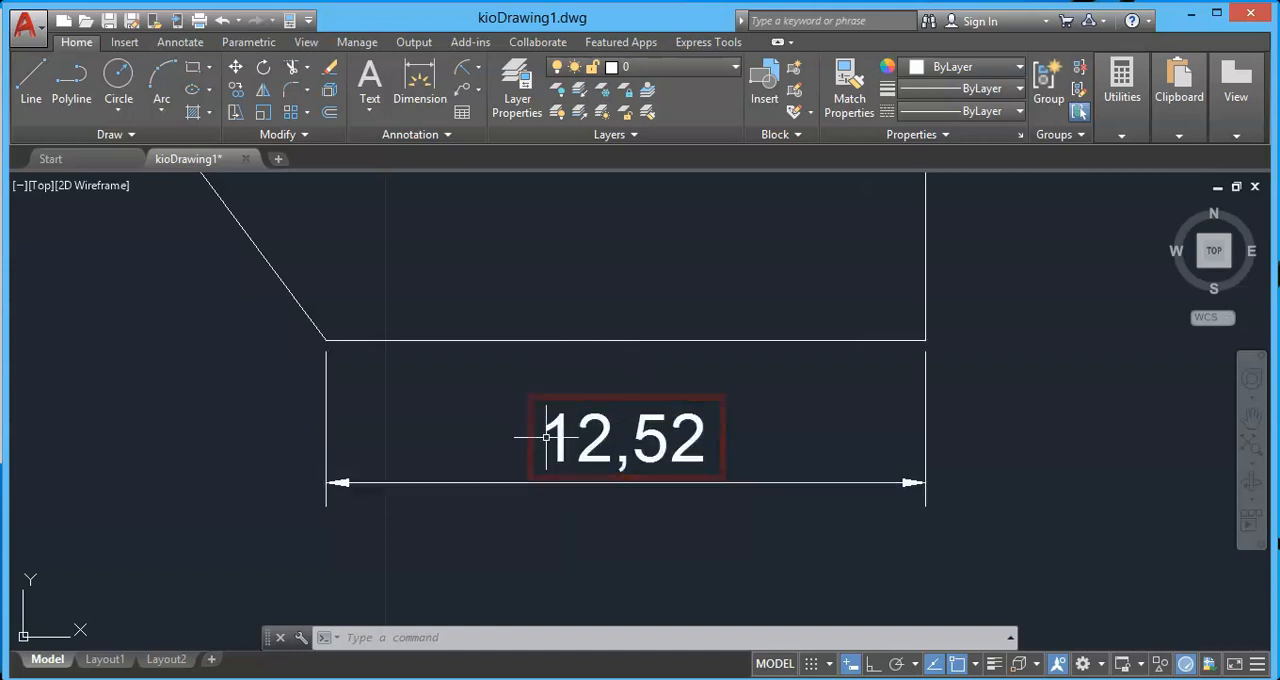
scroll(765, 466, "down", 2)
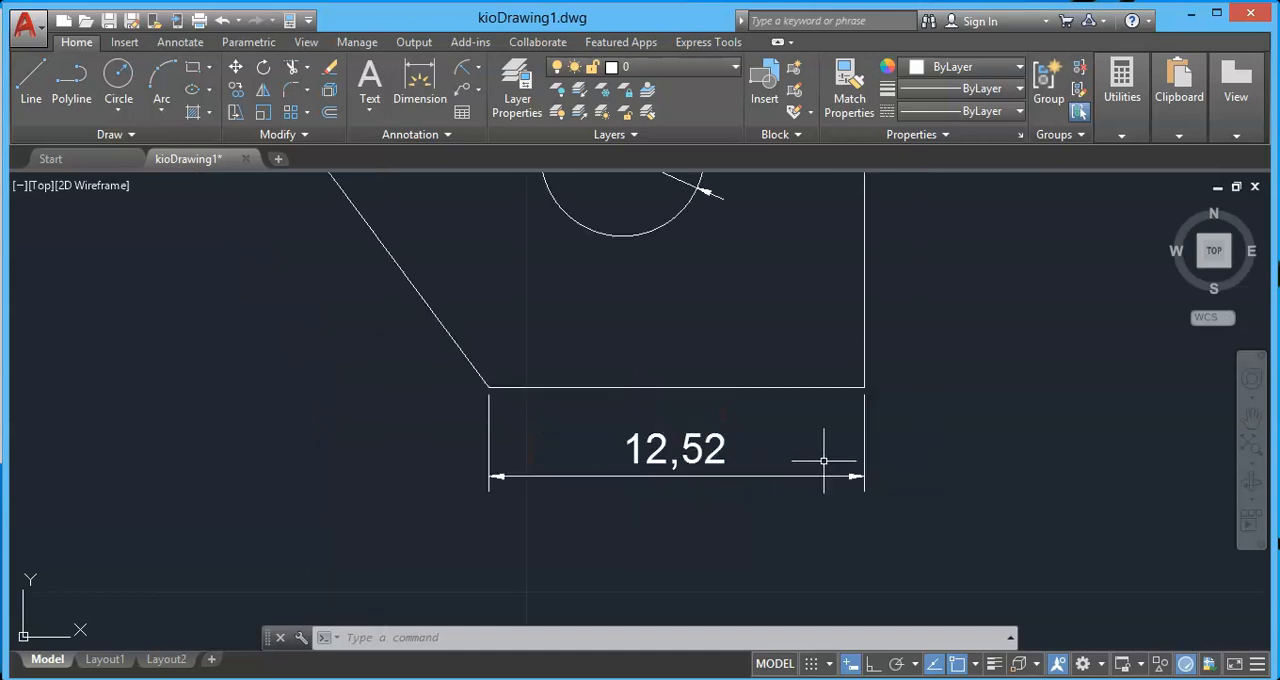
scroll(800, 420, "down", 5)
middle_click_drag(894, 360, 686, 397)
scroll(603, 508, "up", 3)
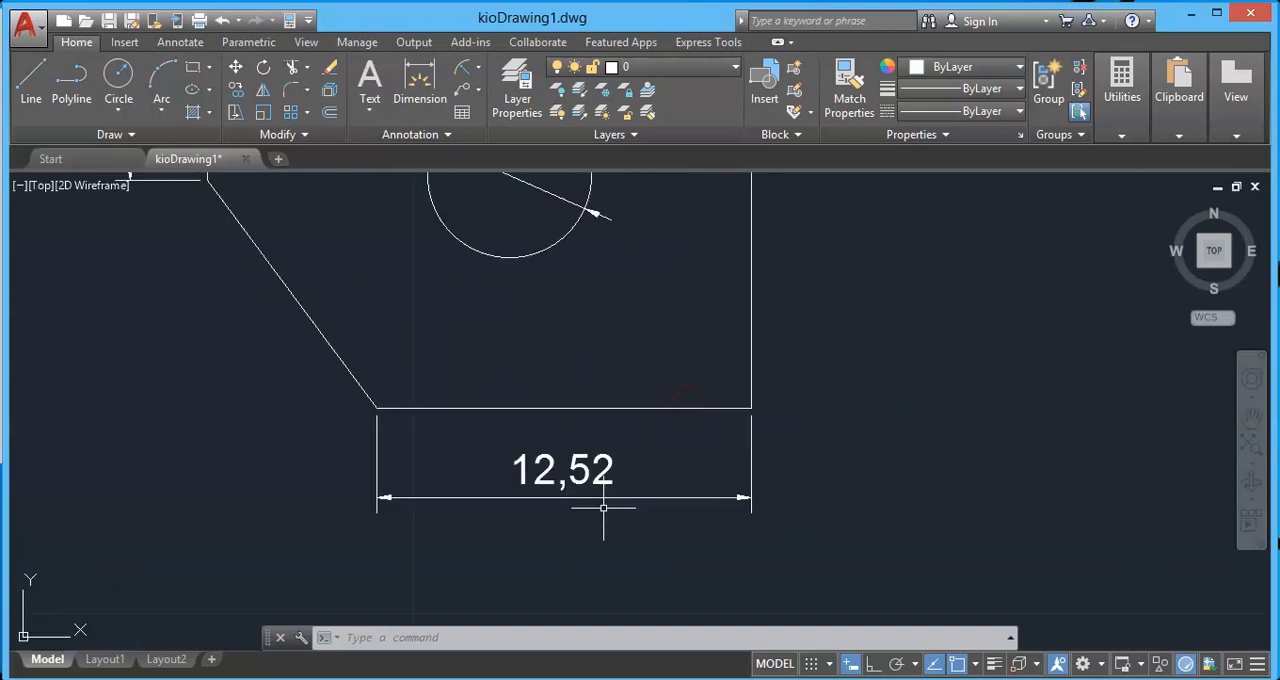
Stretch the bottom edge's dimension closer to the edge by its text, and shift it back down using Move with Dim Line.
scroll(603, 508, "up", 2)
left_click(556, 450)
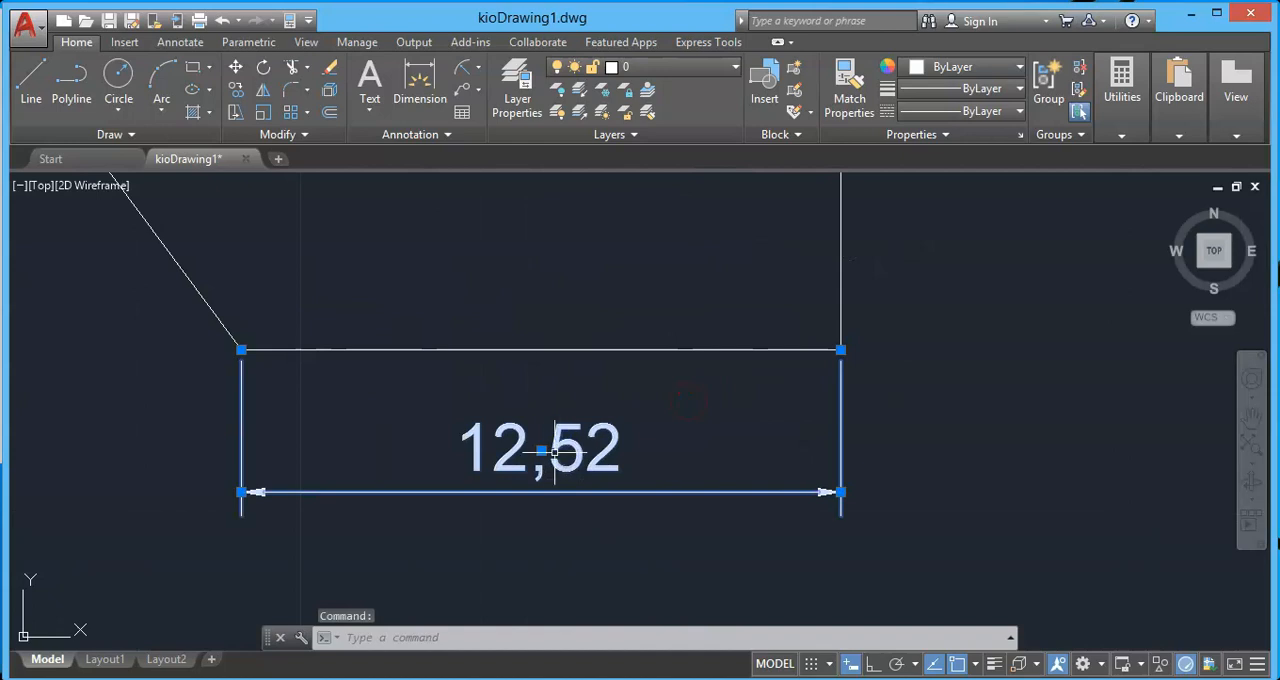
mouse_move(541, 451)
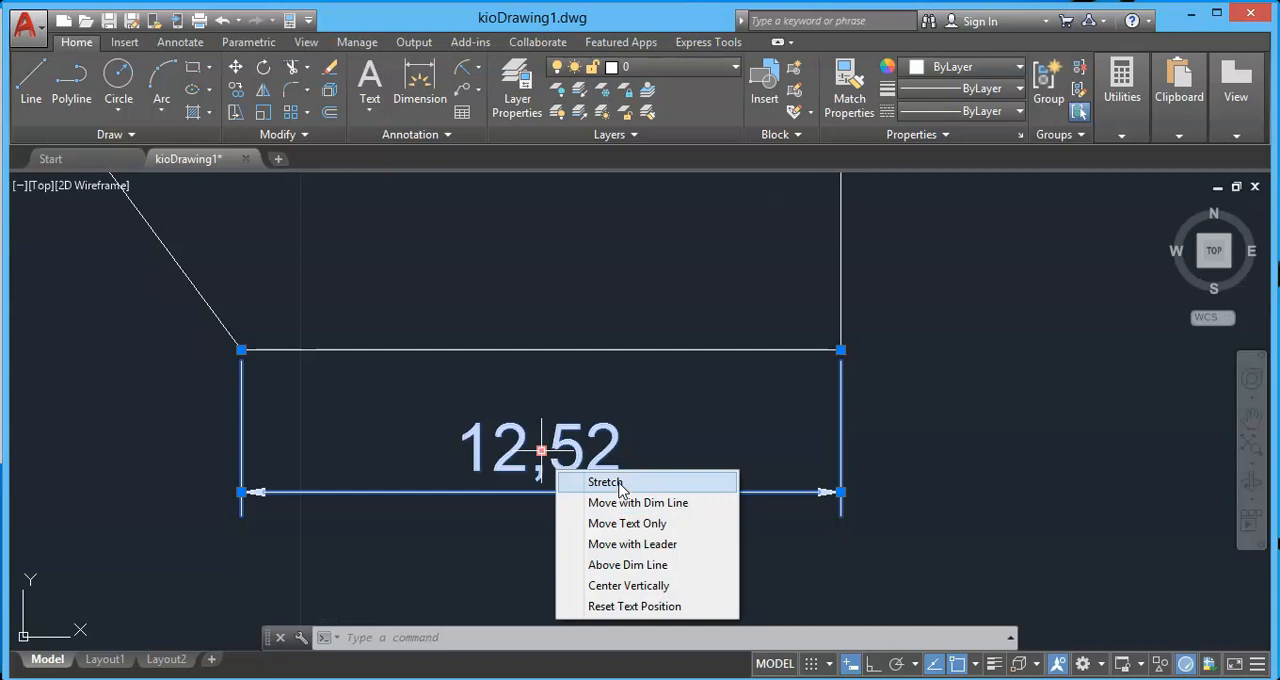
left_click(618, 484)
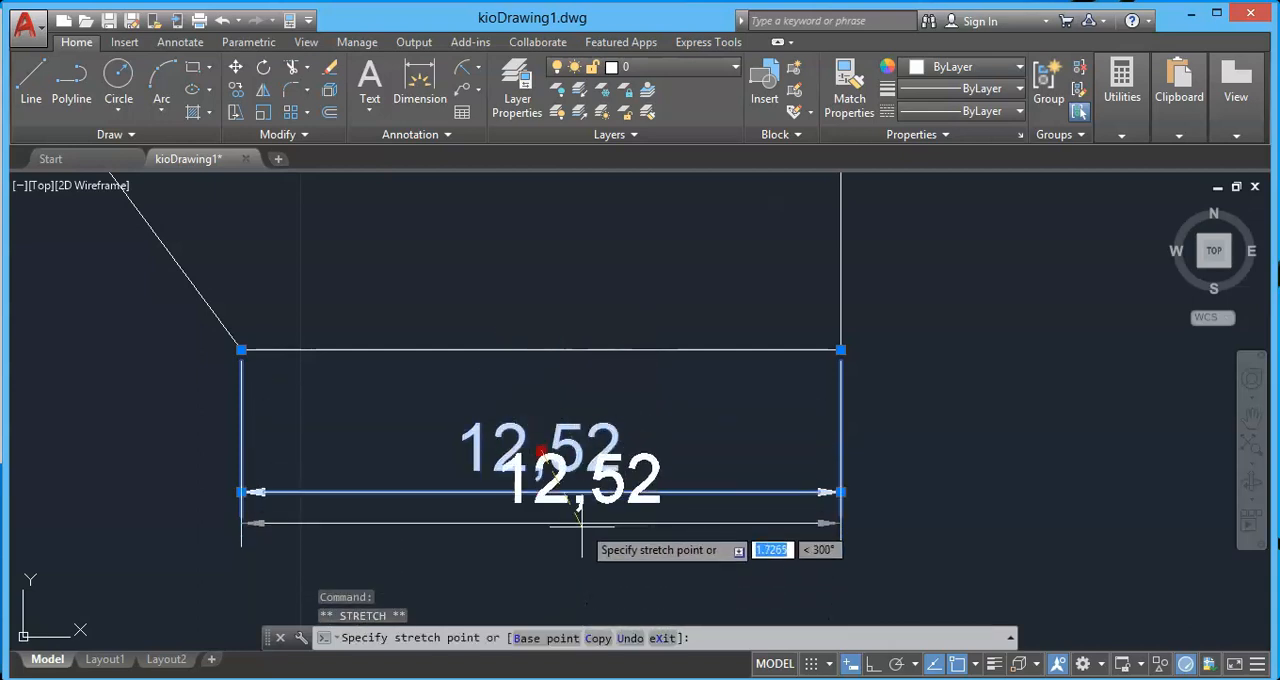
left_click(564, 436)
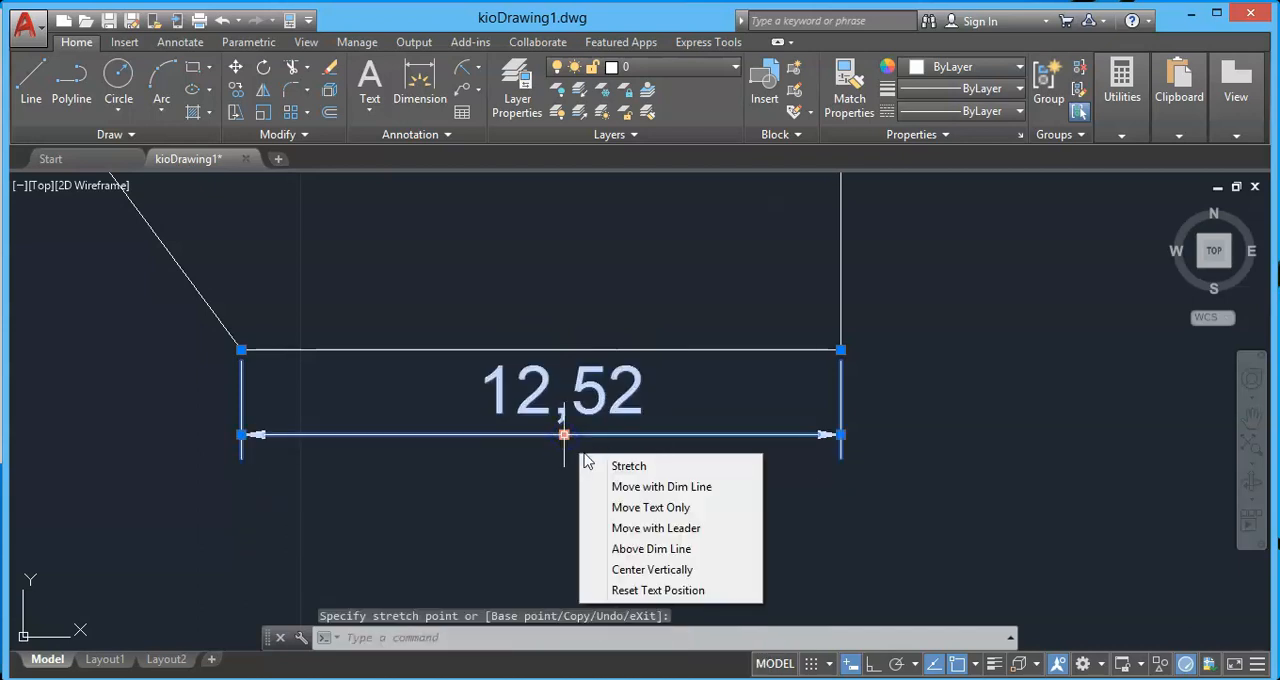
left_click(656, 487)
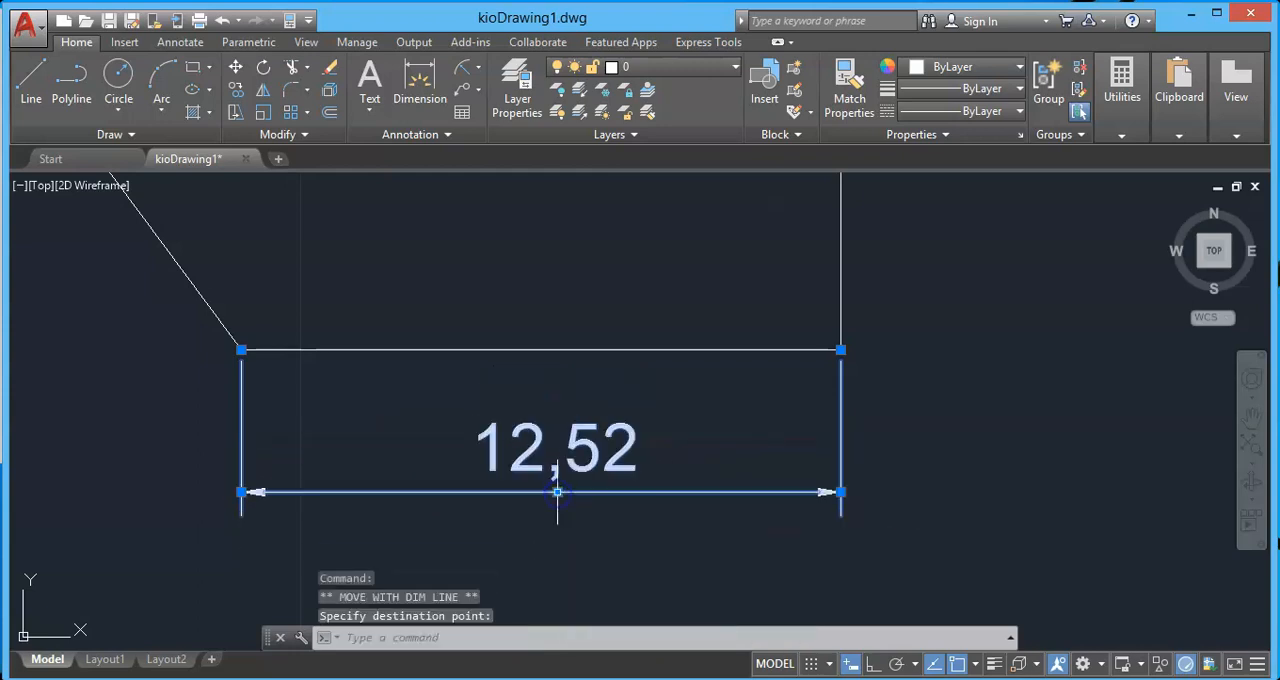
Move only the bottom dimension's text below its dimension line, and place it further to the lower right using Move with Leader.
right_click(558, 492)
left_click(651, 566)
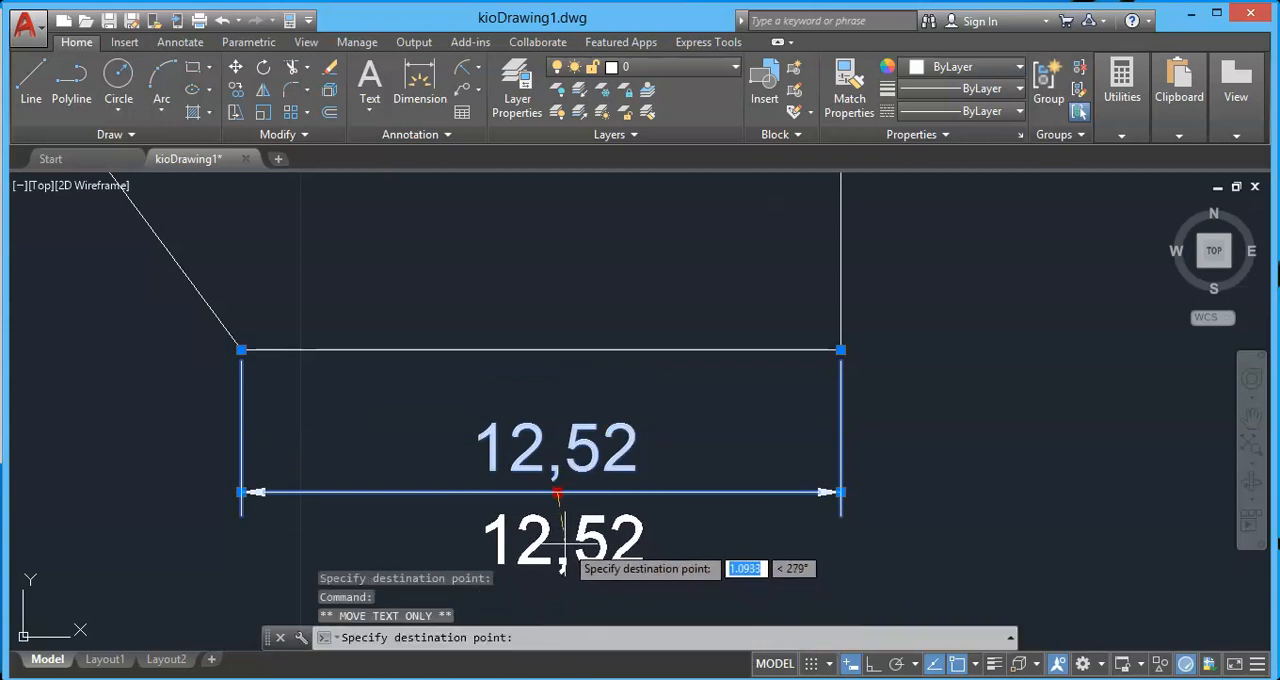
left_click(562, 544)
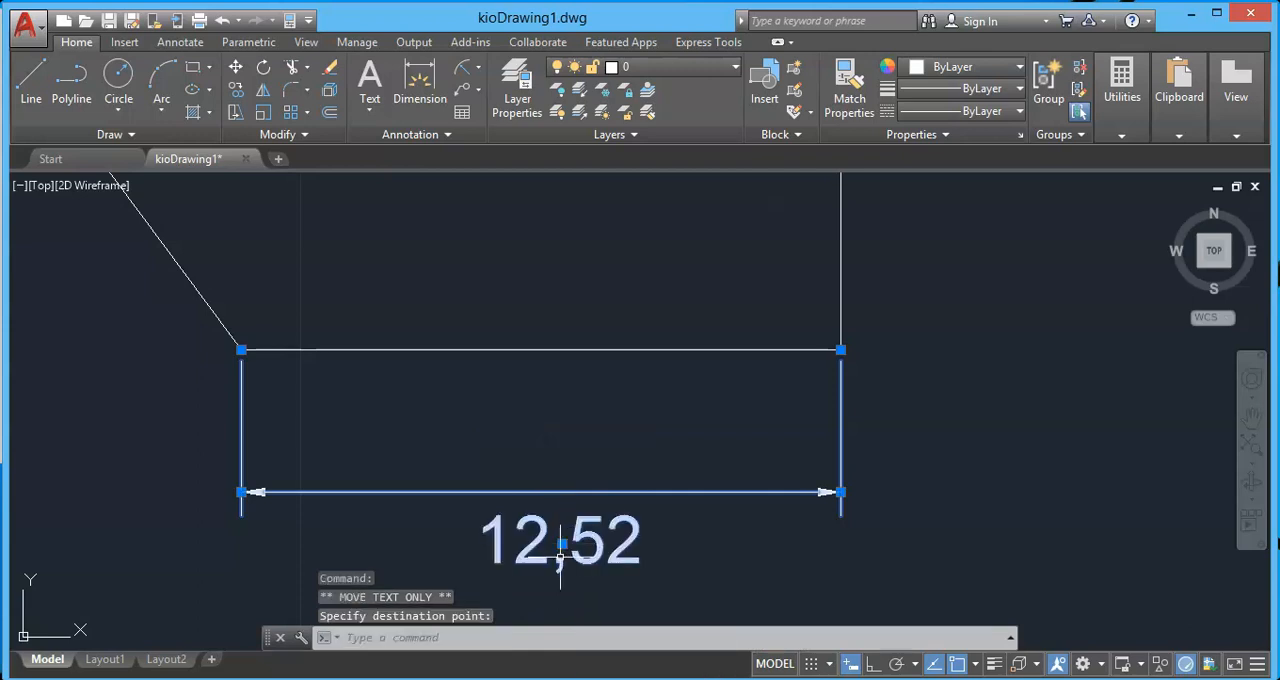
mouse_move(562, 544)
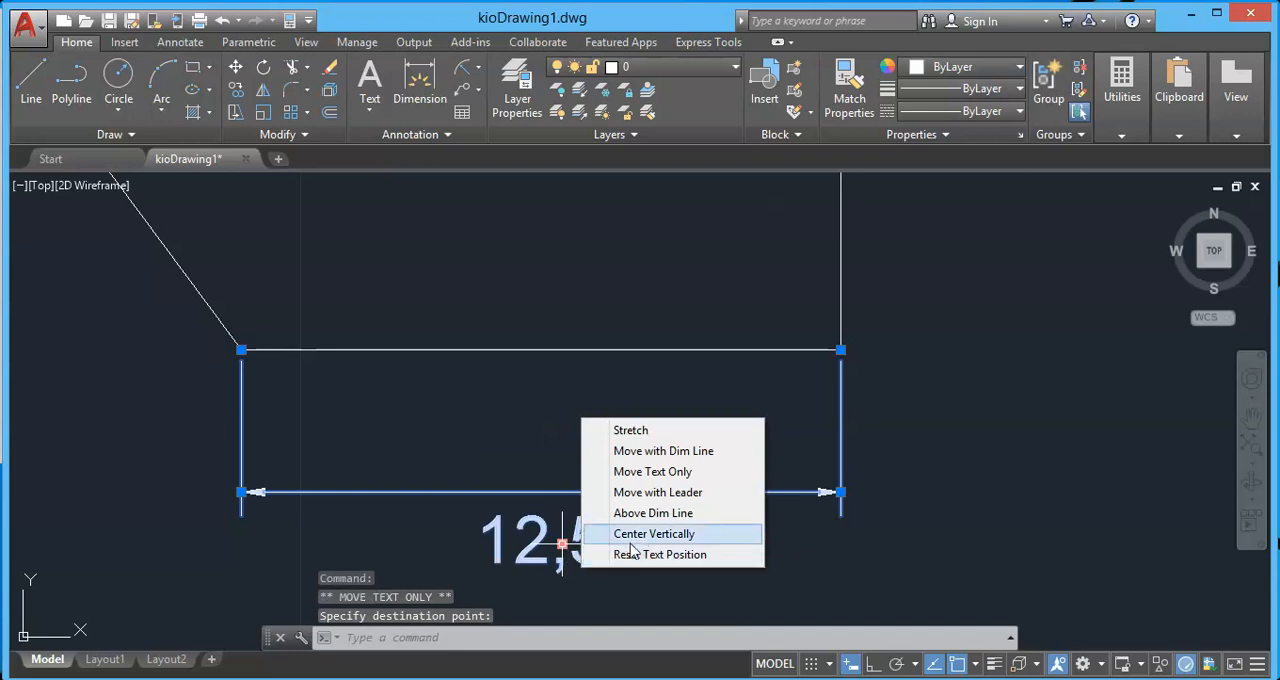
left_click(625, 492)
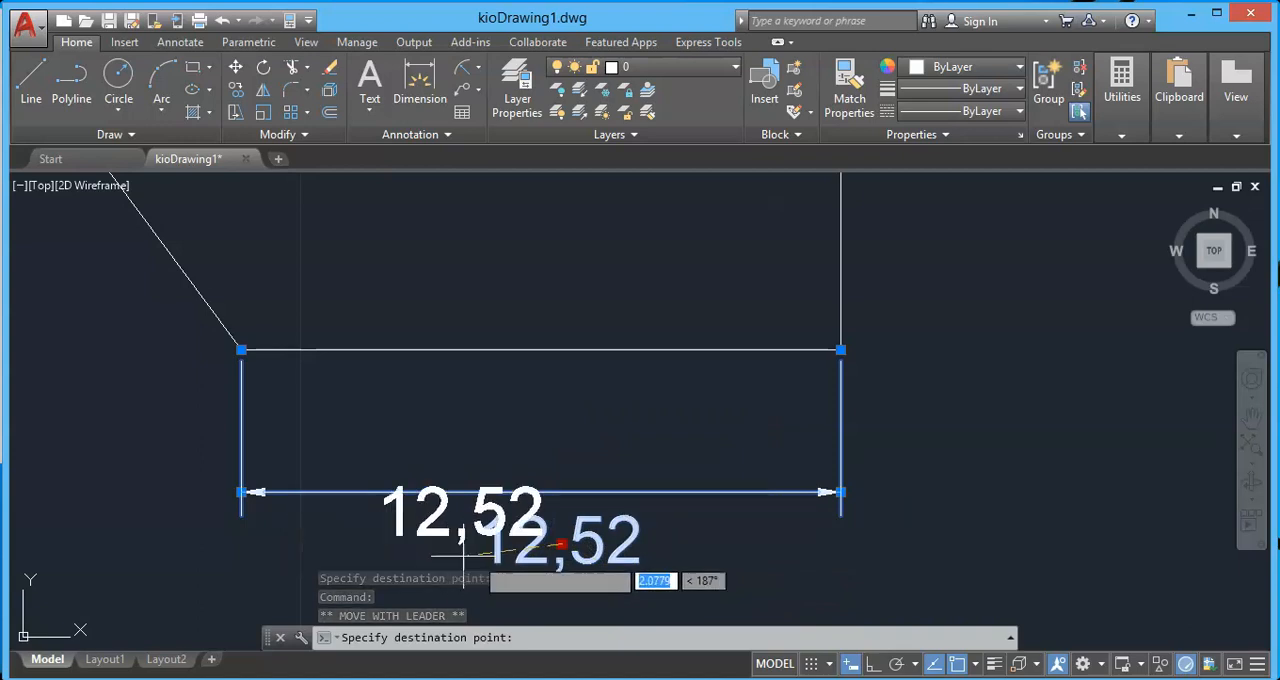
left_click(657, 585)
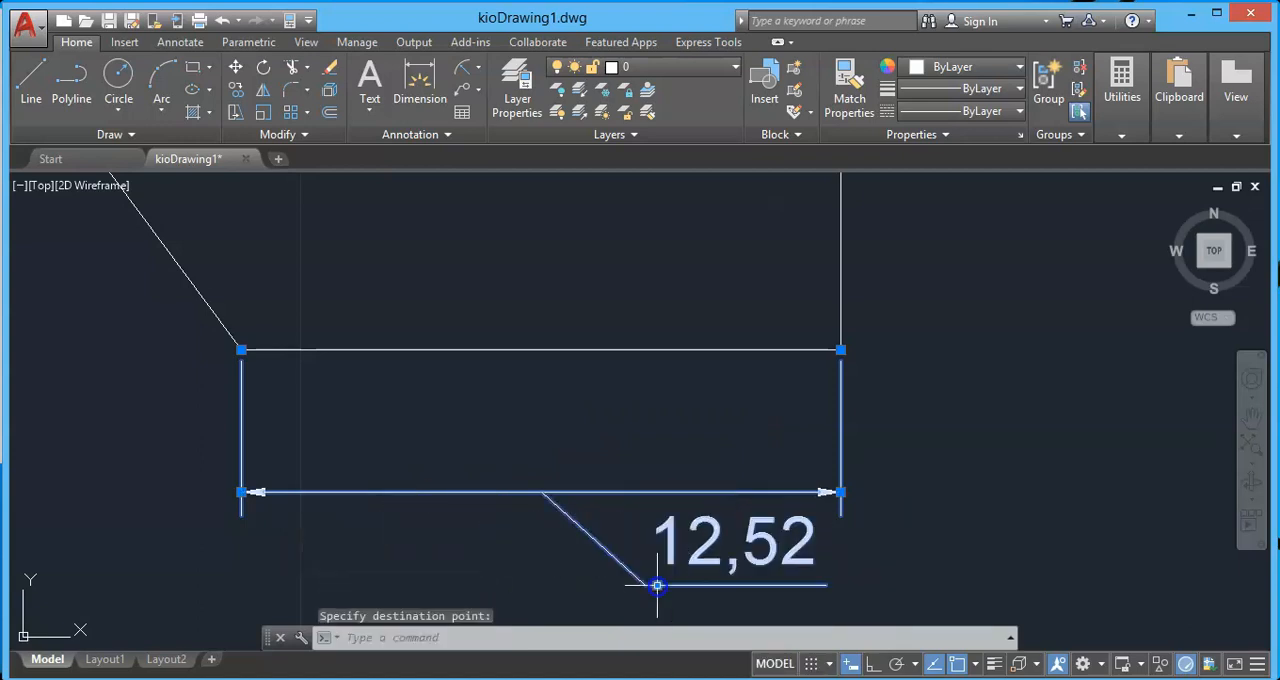
Place the bottom dimension's text above the dimension line, and center it vertically on that line.
scroll(775, 370, "down", 2)
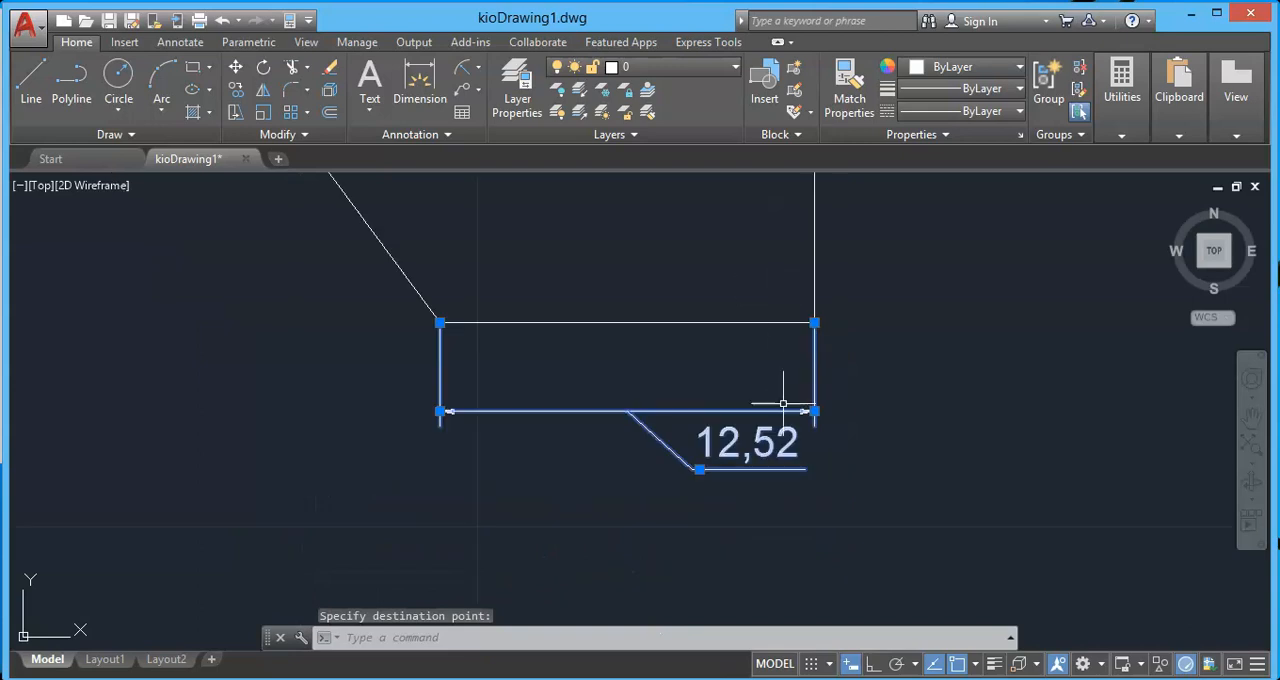
mouse_move(700, 471)
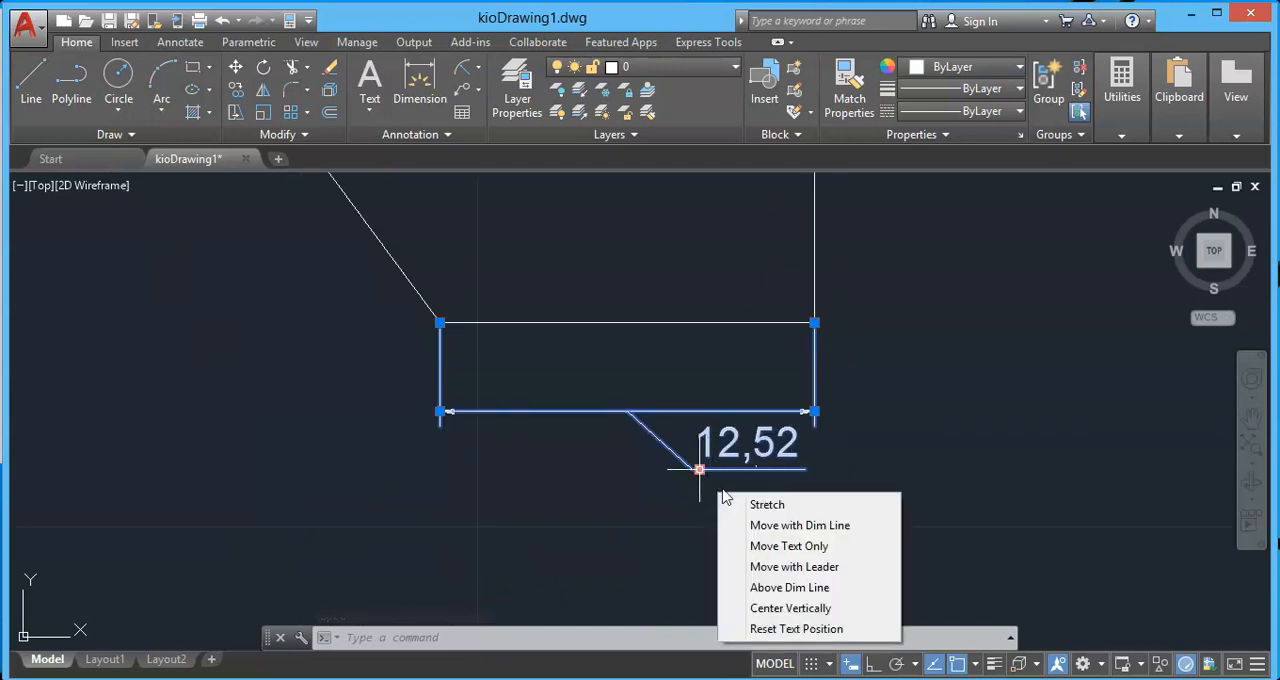
left_click(816, 585)
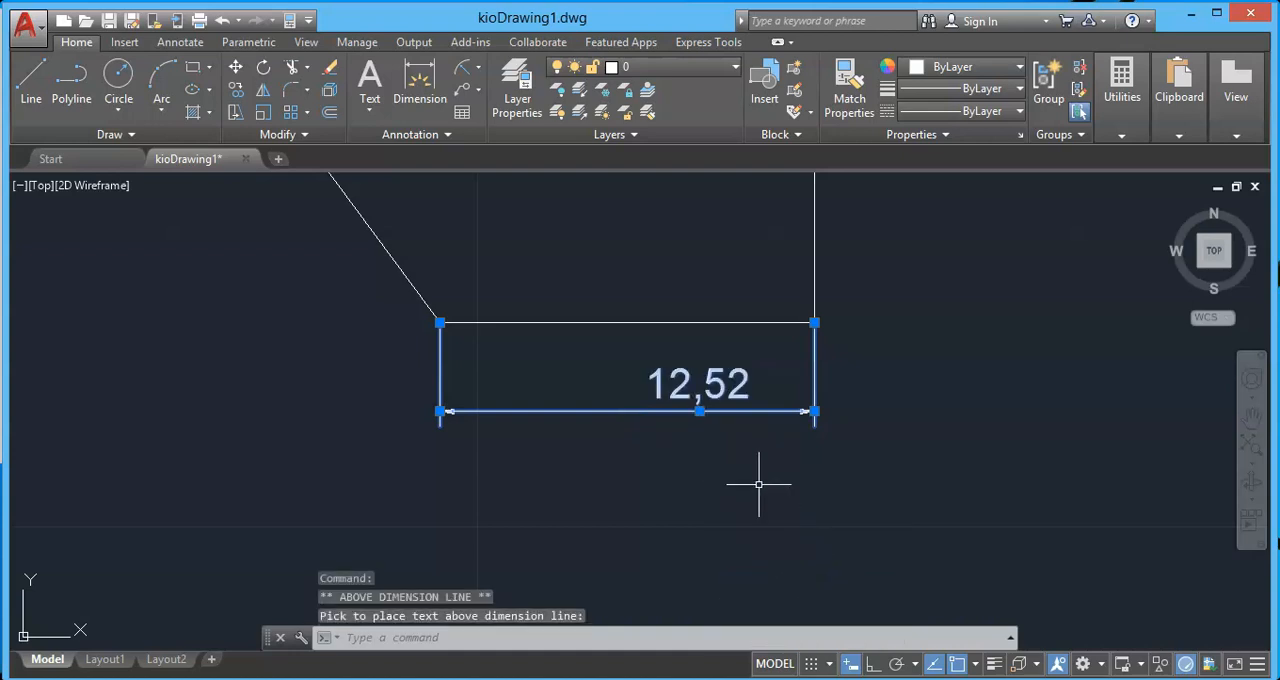
mouse_move(699, 411)
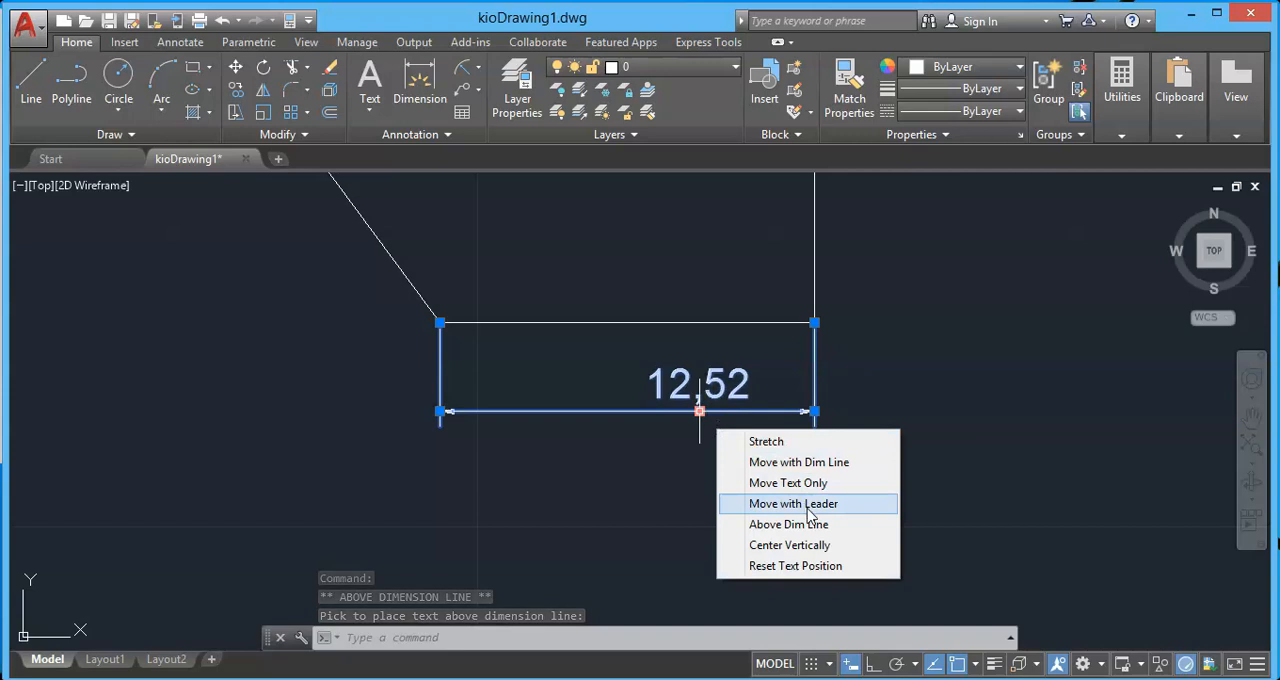
left_click(821, 545)
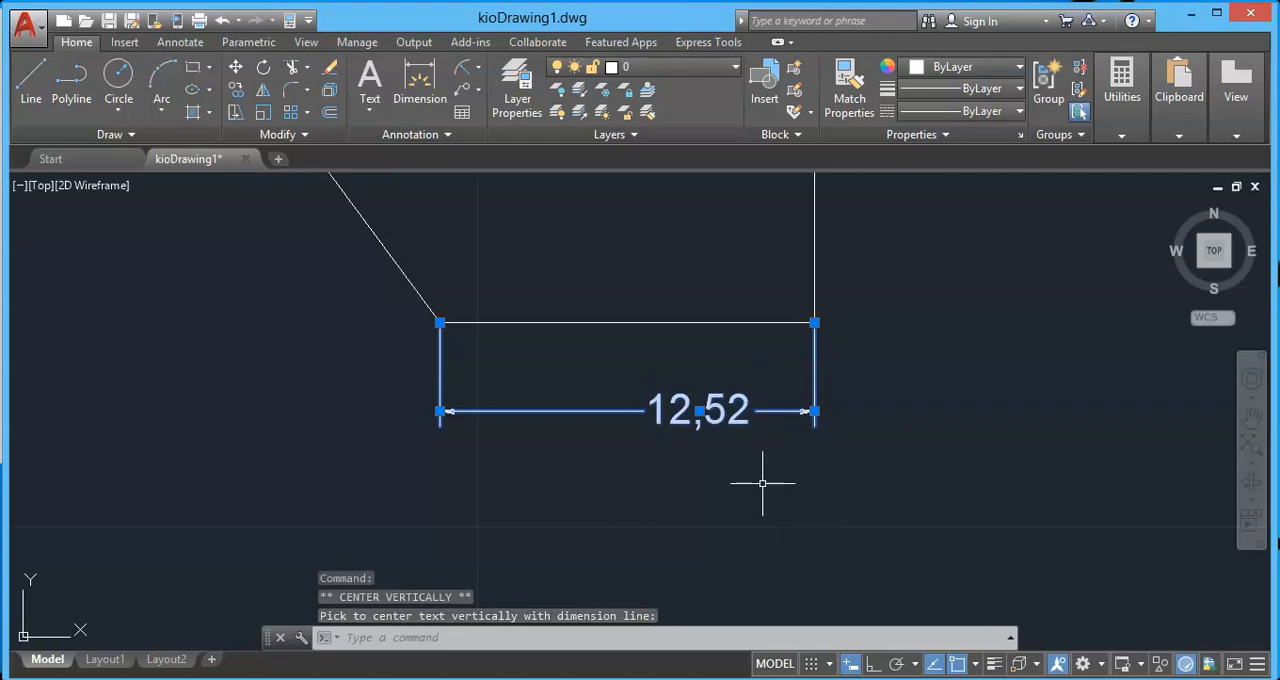
Reset the bottom dimension's text to its default position.
mouse_move(700, 412)
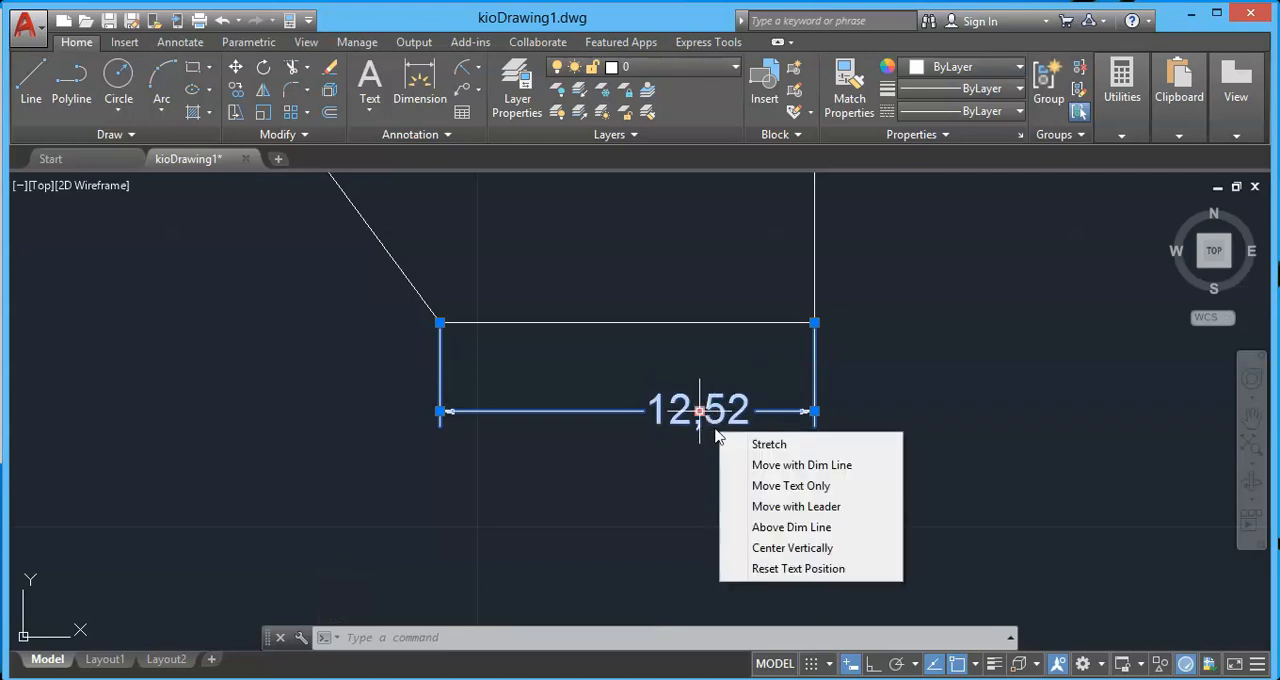
left_click(813, 568)
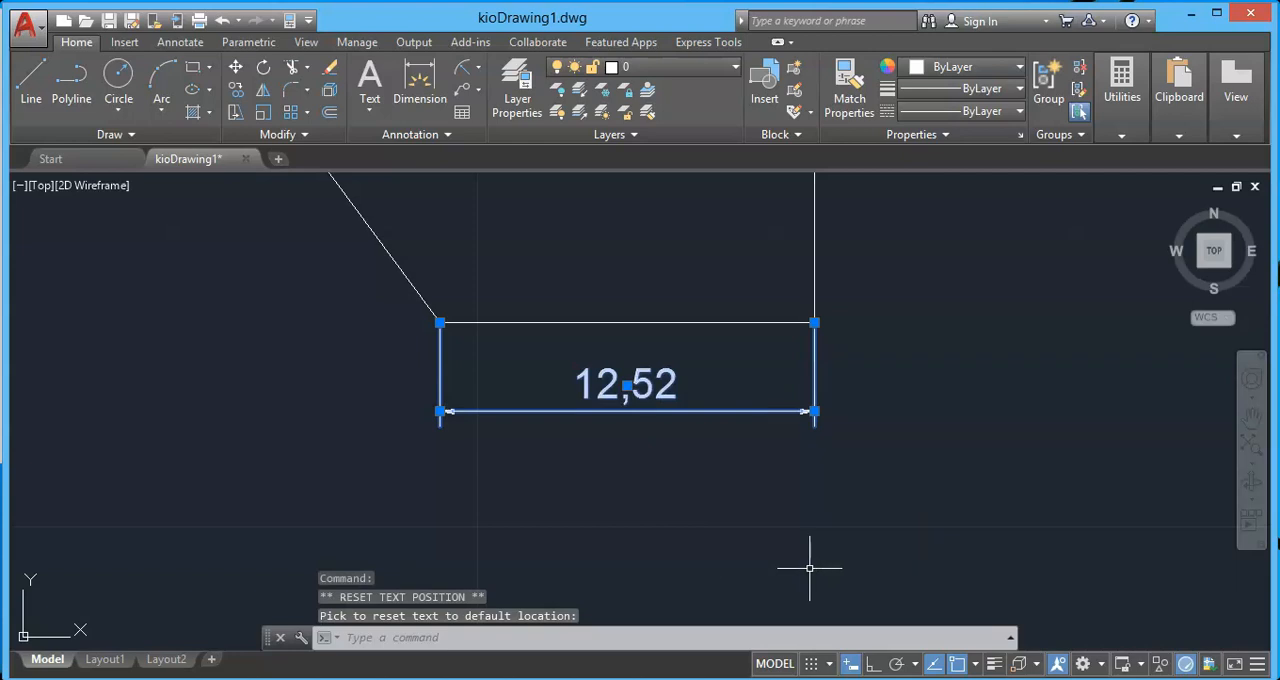
Flip both arrowheads of the circle's diameter dimension so they lie inside the circle, and clear the selection.
scroll(531, 320, "down", 4)
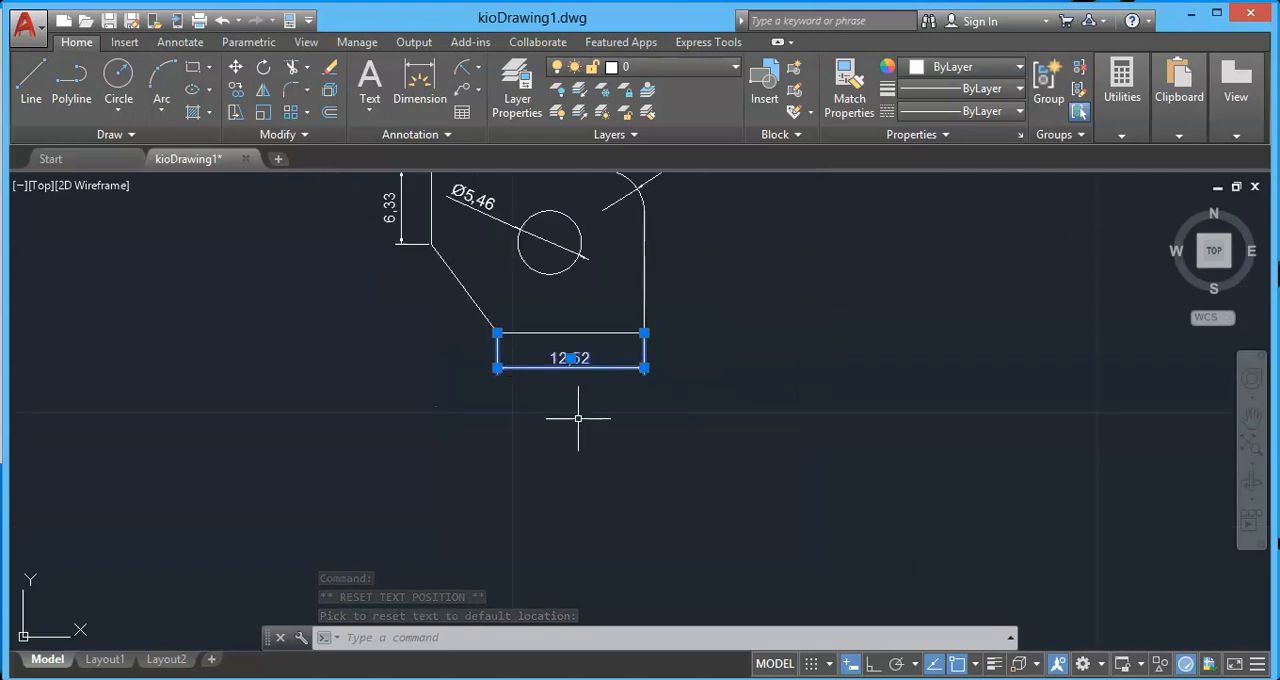
scroll(577, 425, "down", 2)
scroll(542, 296, "up", 4)
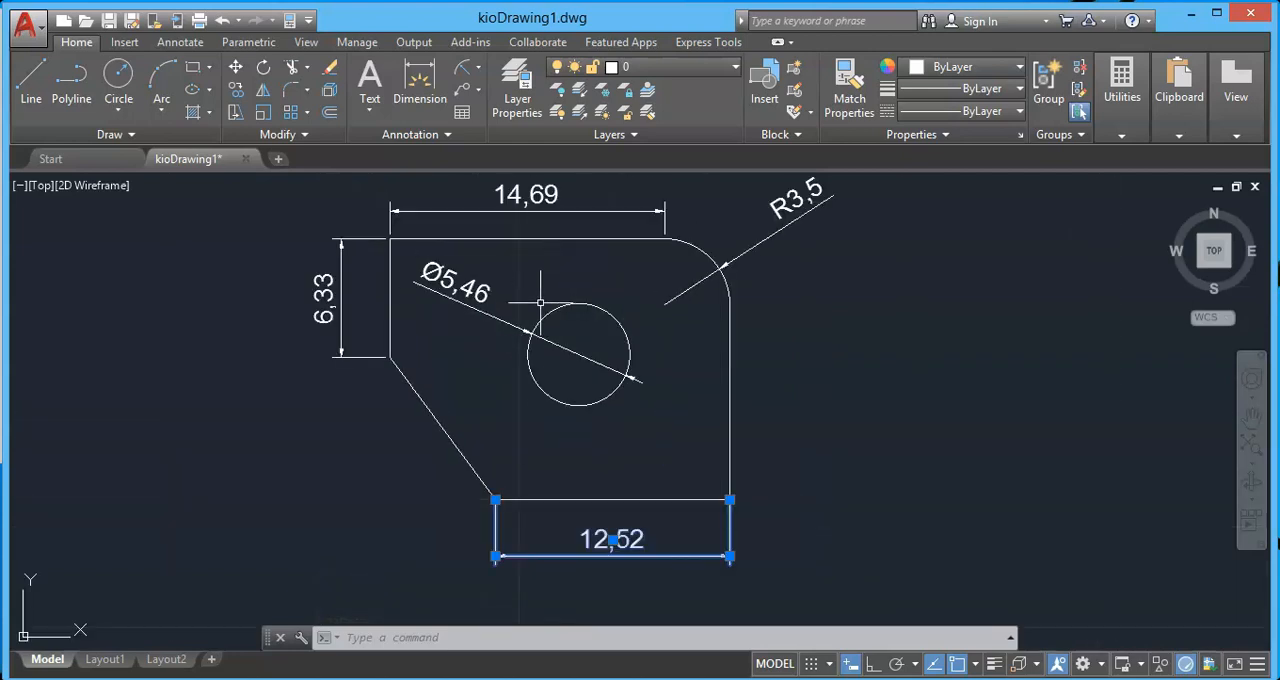
left_click(531, 333)
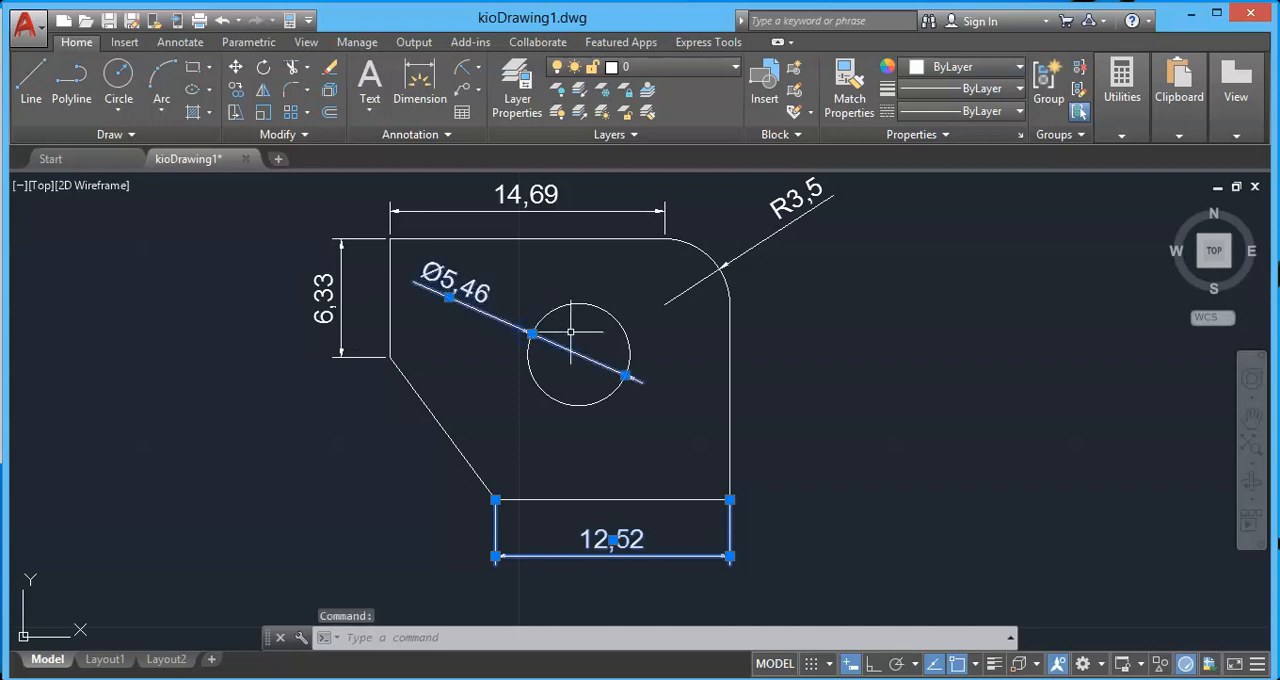
scroll(547, 332, "up", 6)
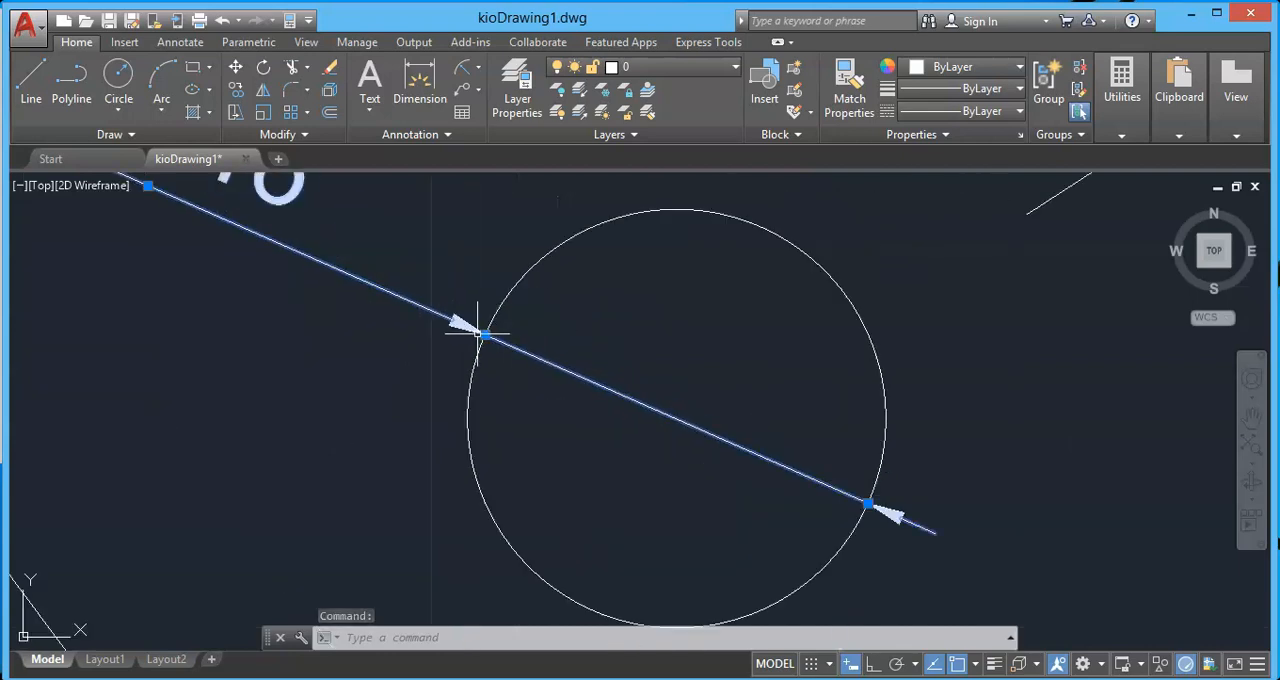
mouse_move(484, 336)
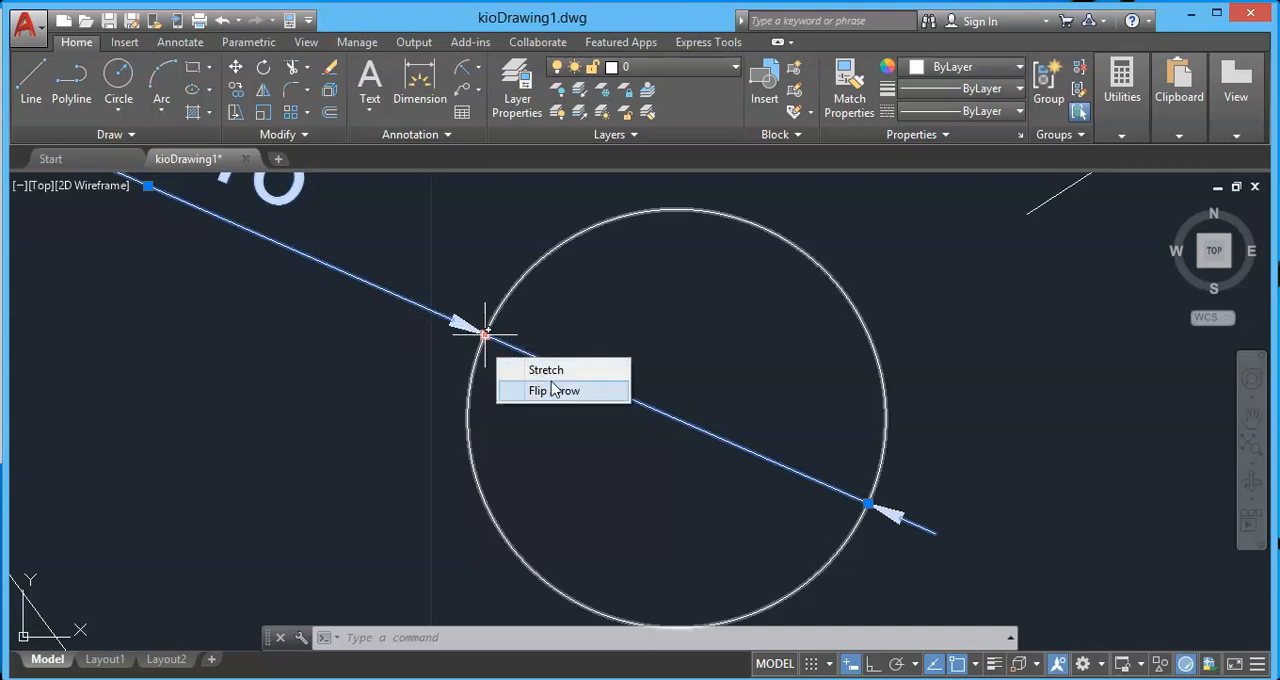
left_click(545, 388)
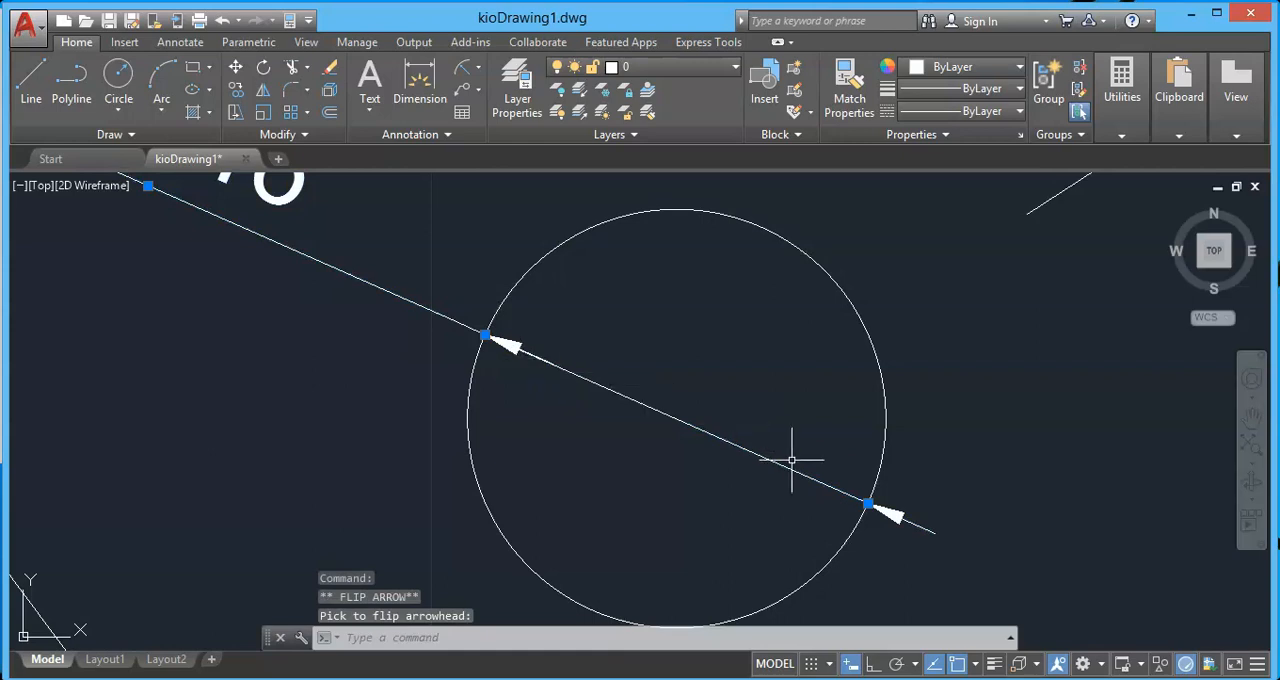
left_click(868, 504)
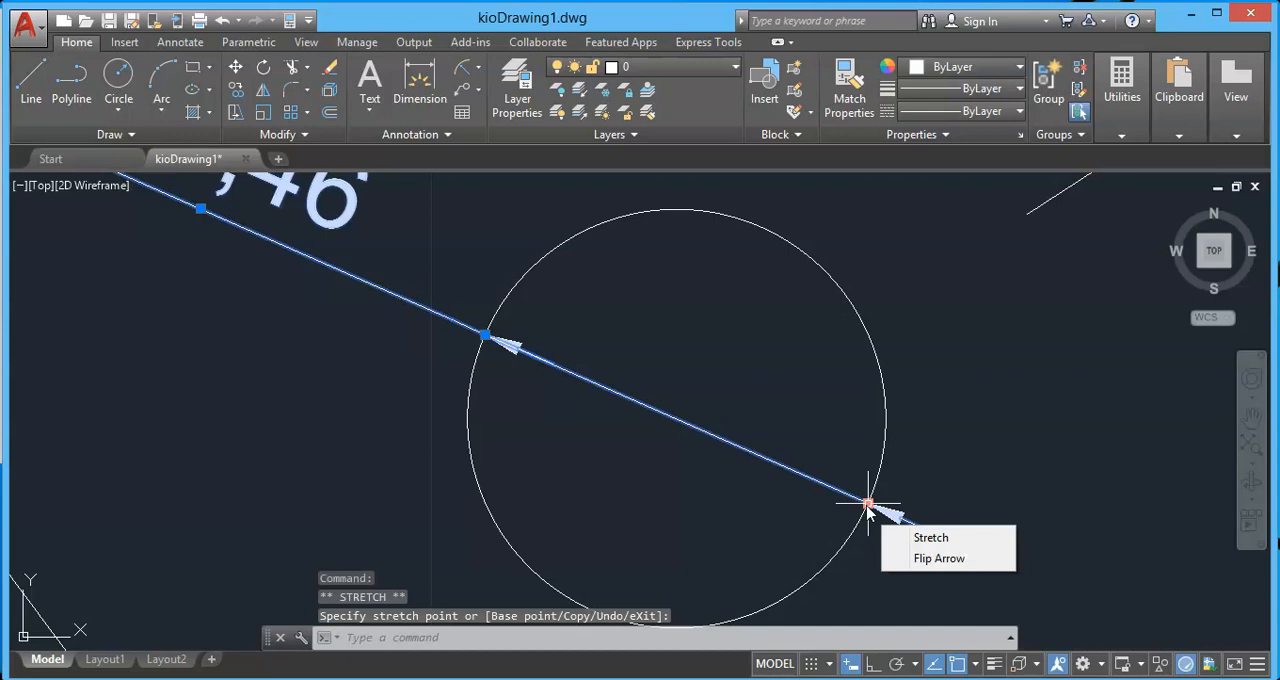
left_click(930, 558)
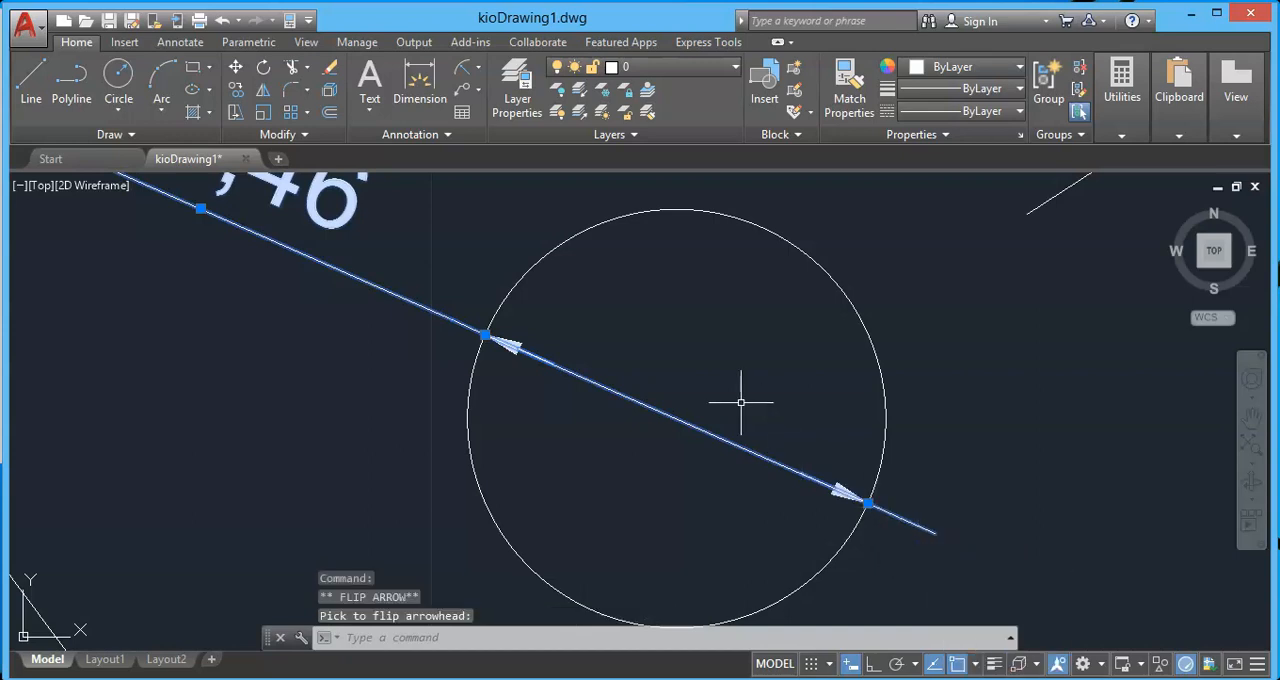
key("Escape")
scroll(736, 397, "down", 6)
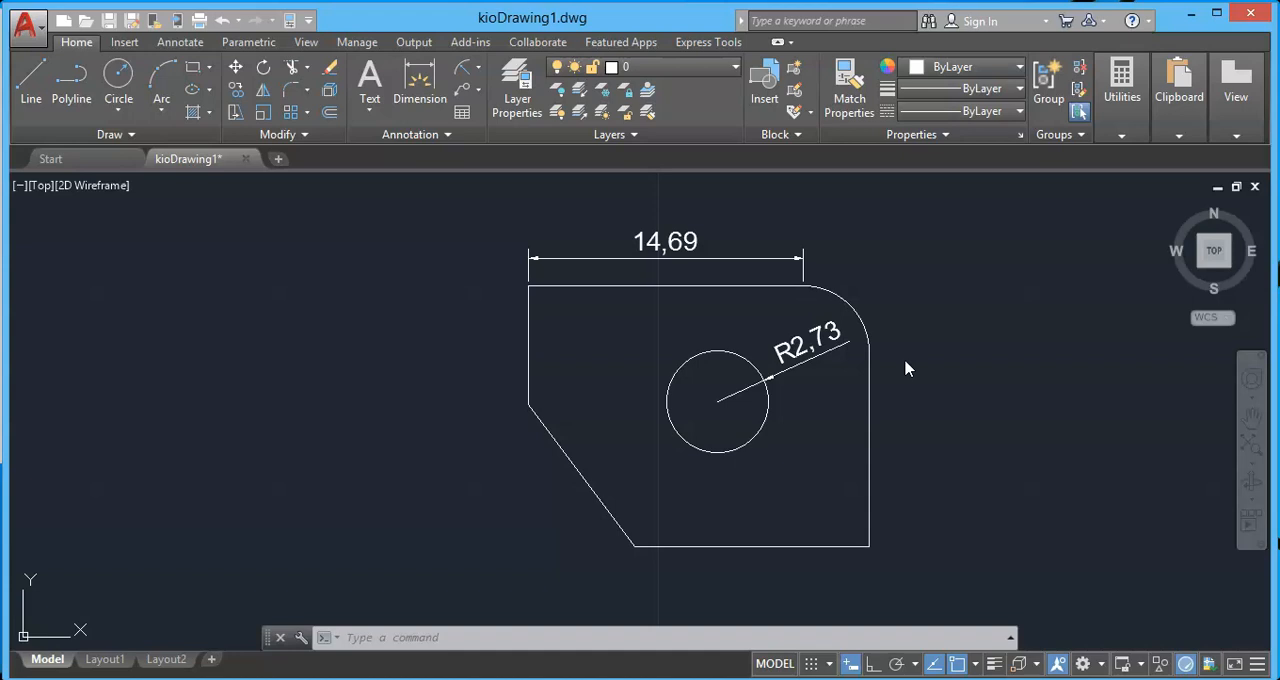
Shrink the circle to a radius of about 1.72 by stretching its left quadrant grip, and enlarge it to a radius of about 3.38.
left_click(716, 350)
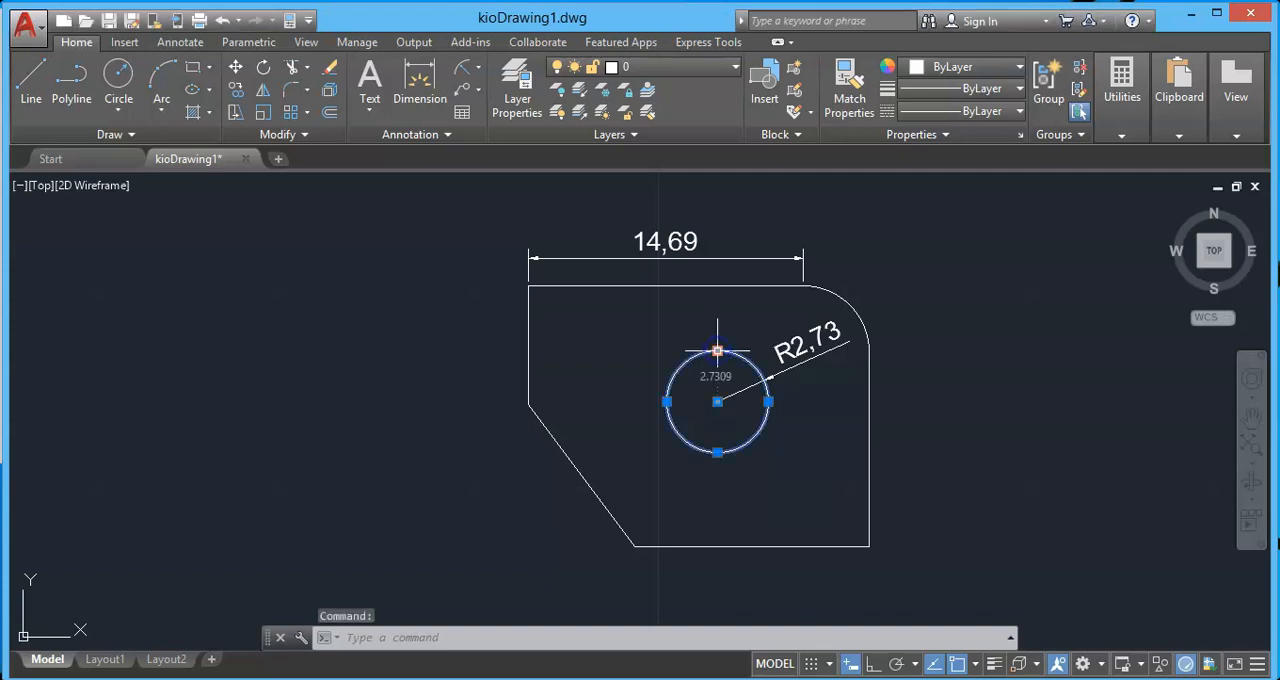
left_click(666, 401)
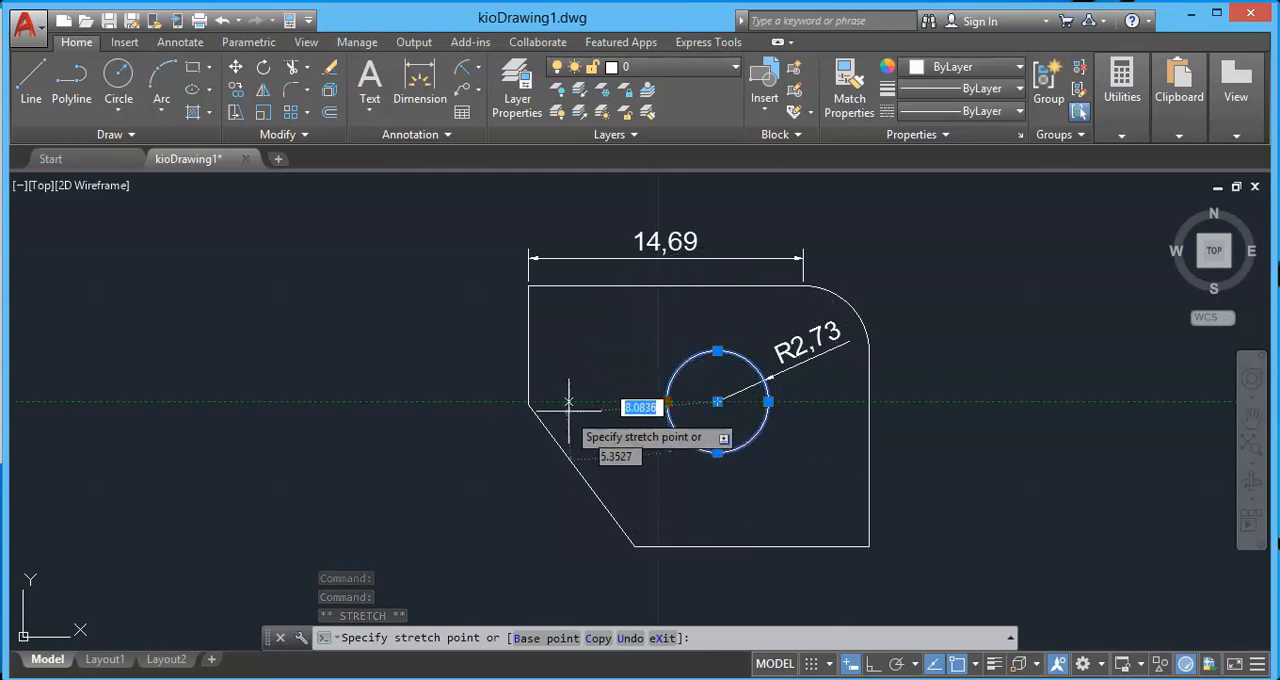
left_click(688, 388)
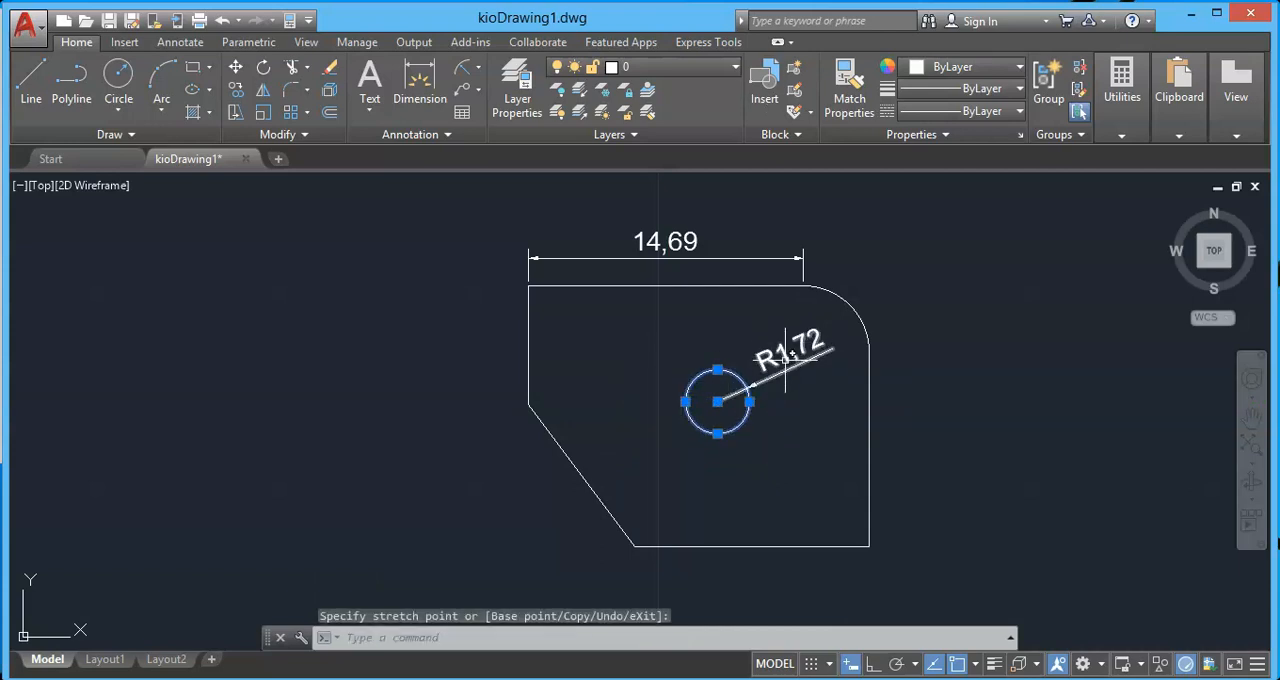
left_click(685, 401)
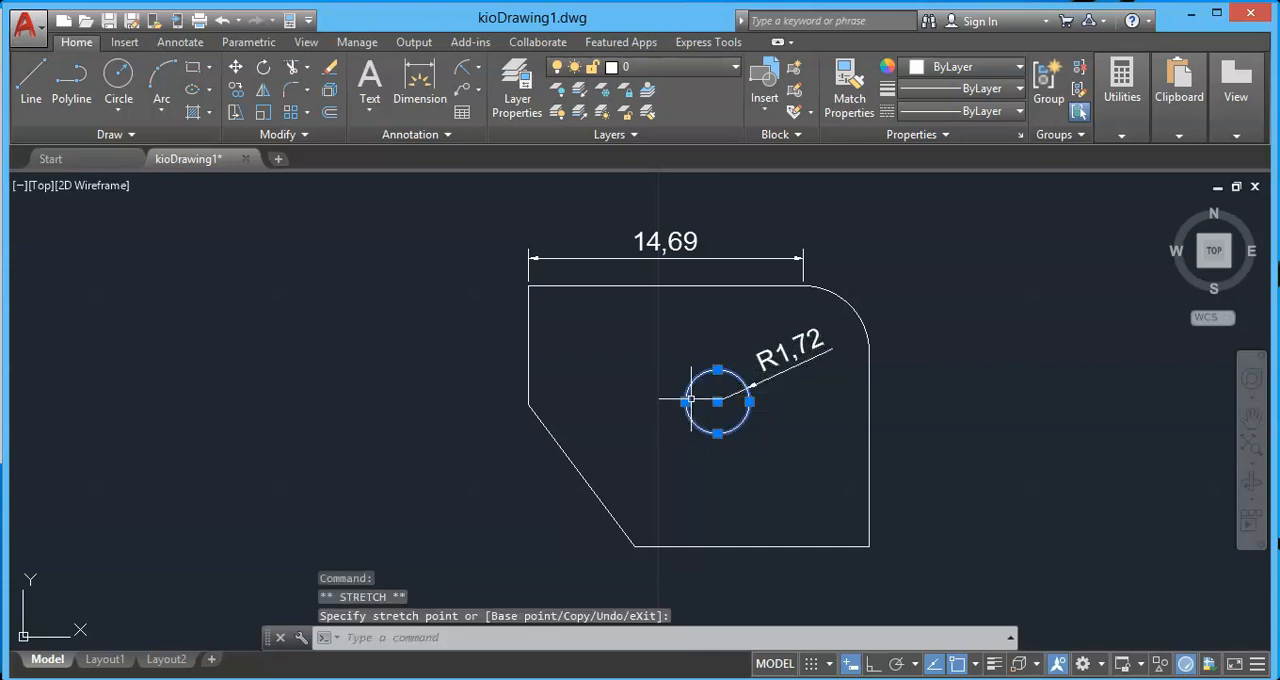
left_click(685, 401)
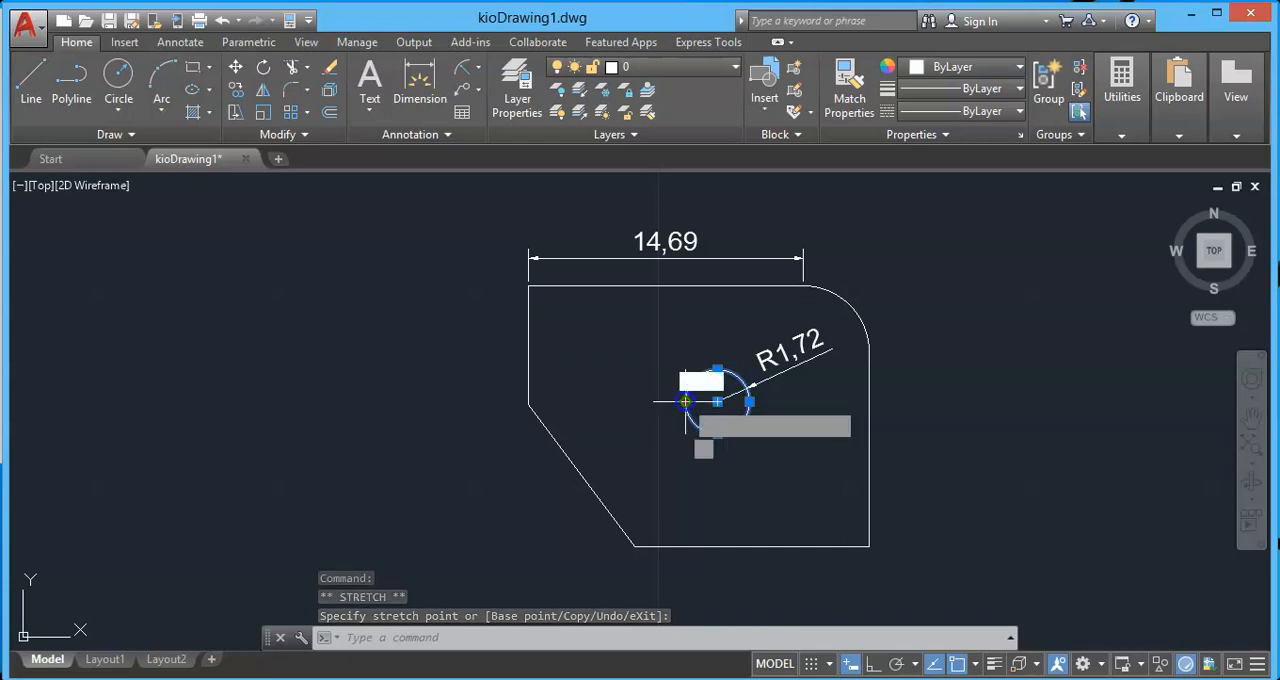
left_click(654, 401)
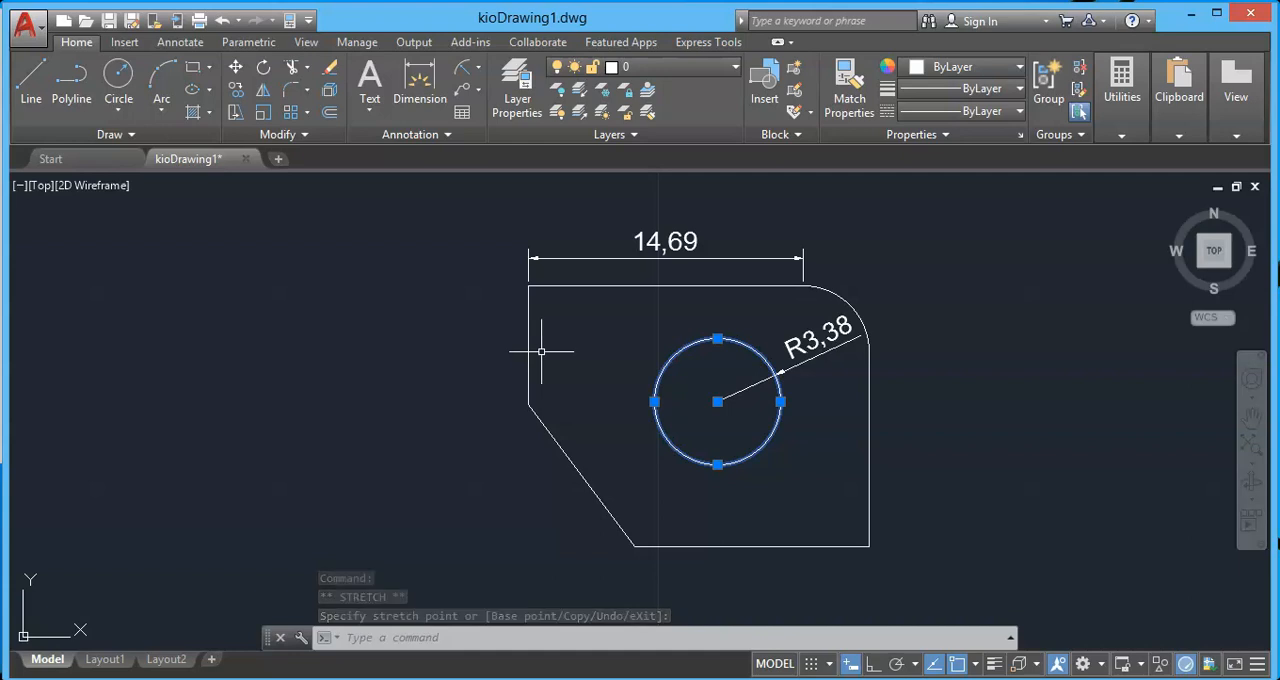
key("Escape")
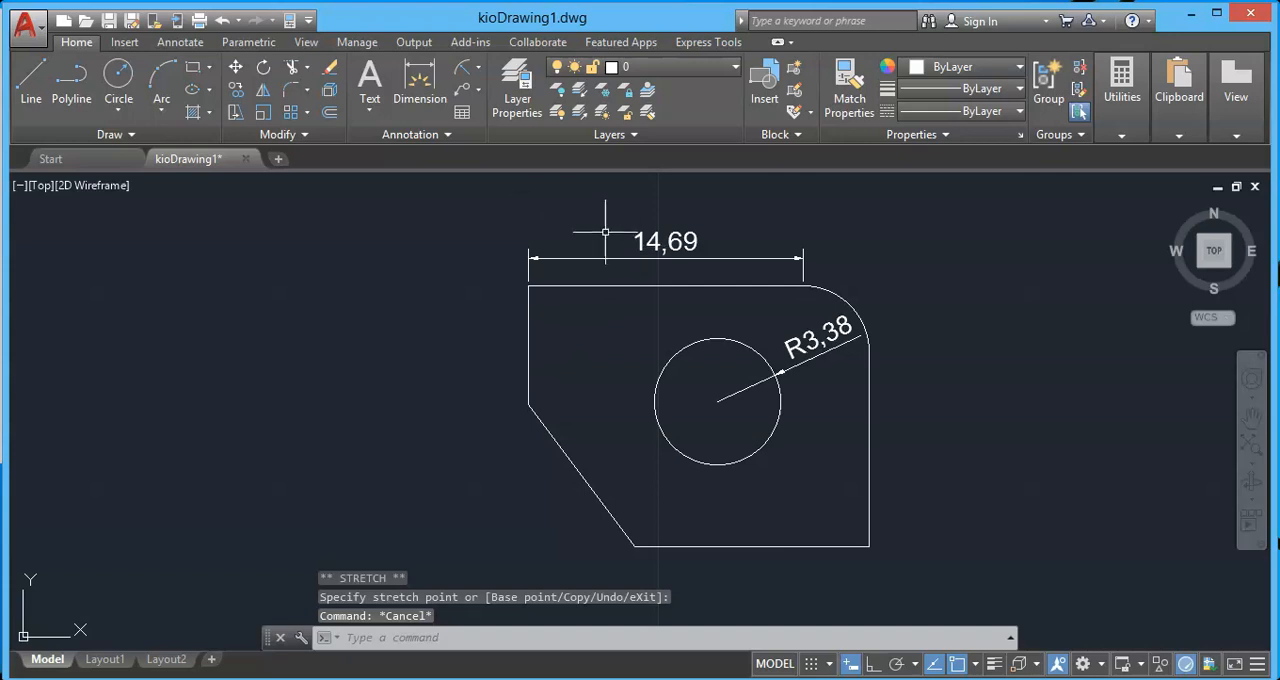
Stretch the outline's left end together with the top dimension further left, making the top edge about 24.86 long.
left_click(234, 113)
left_click(562, 462)
left_click(465, 269)
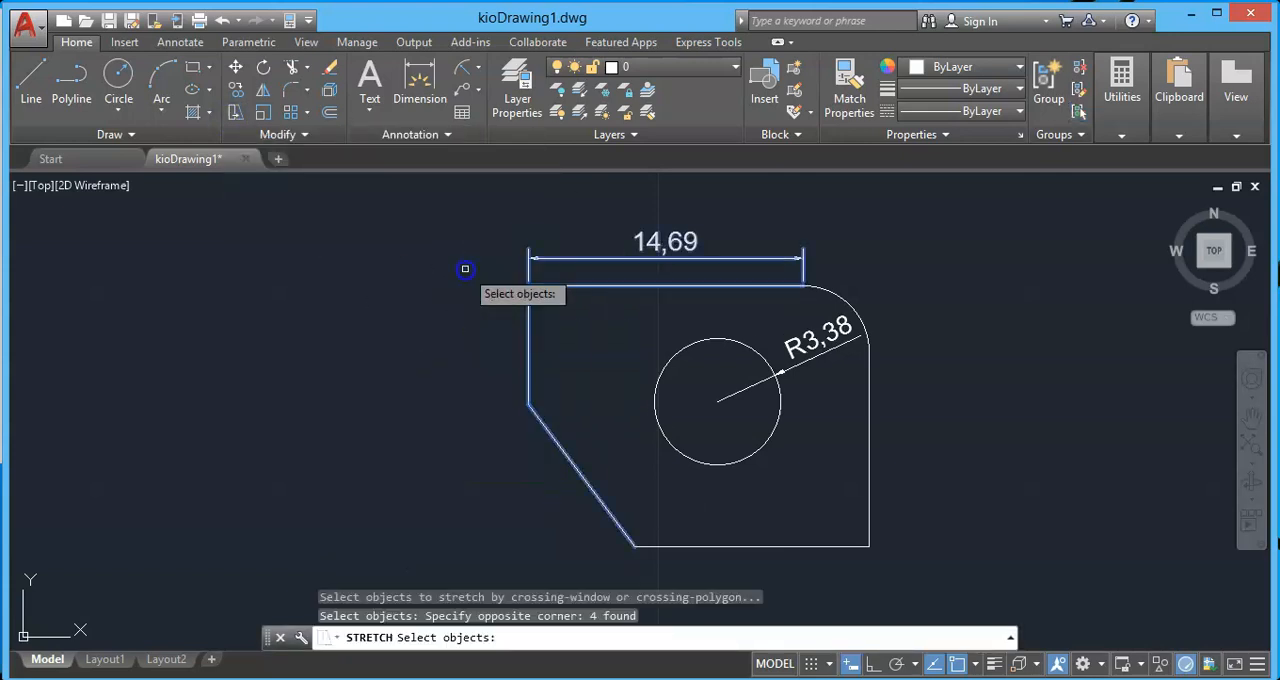
key("Return")
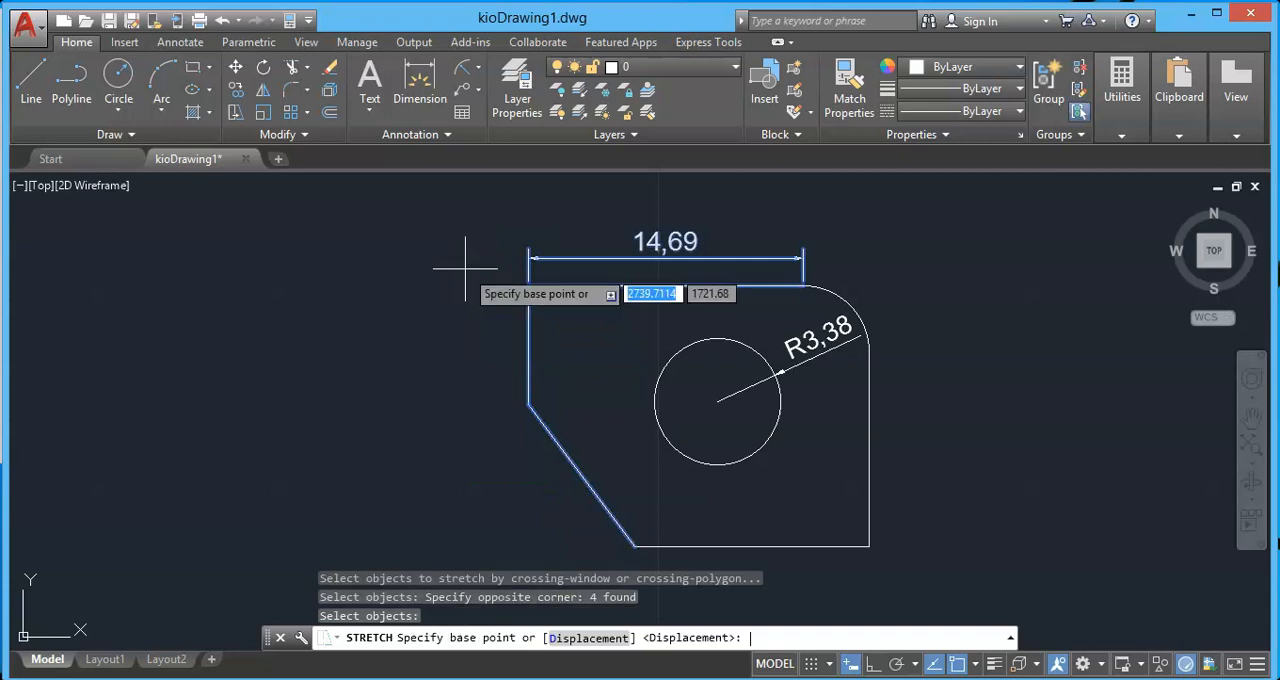
left_click(522, 345)
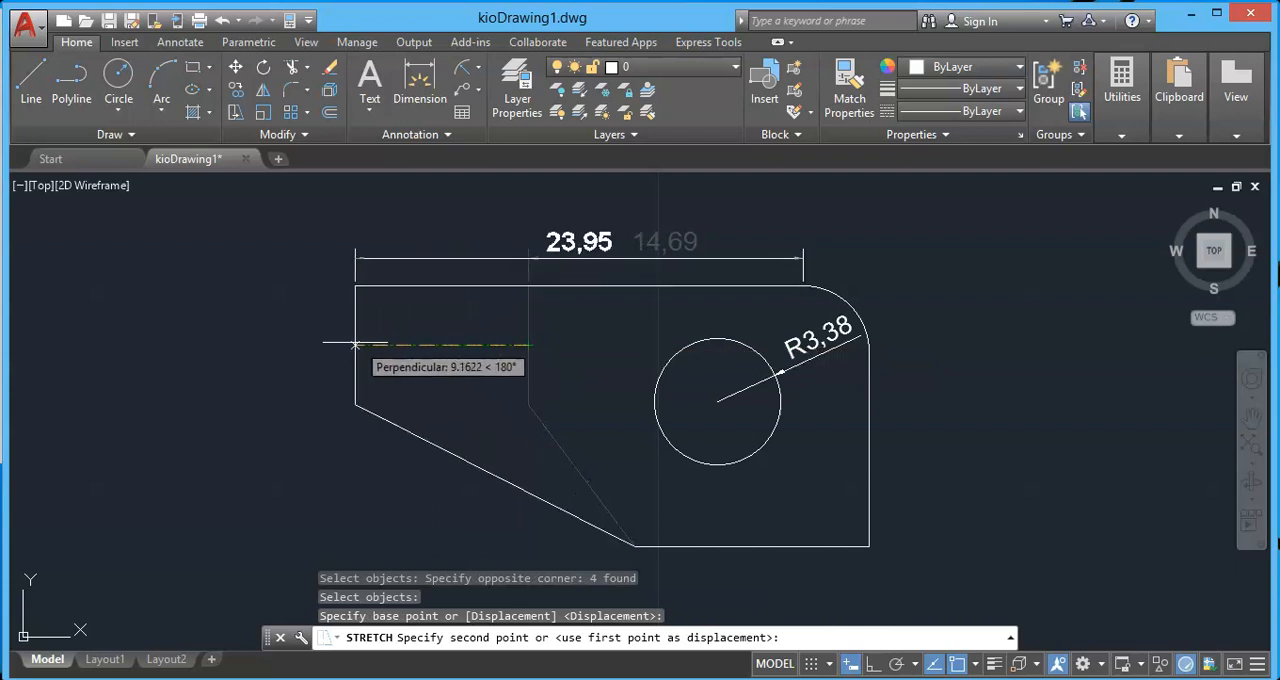
left_click(338, 344)
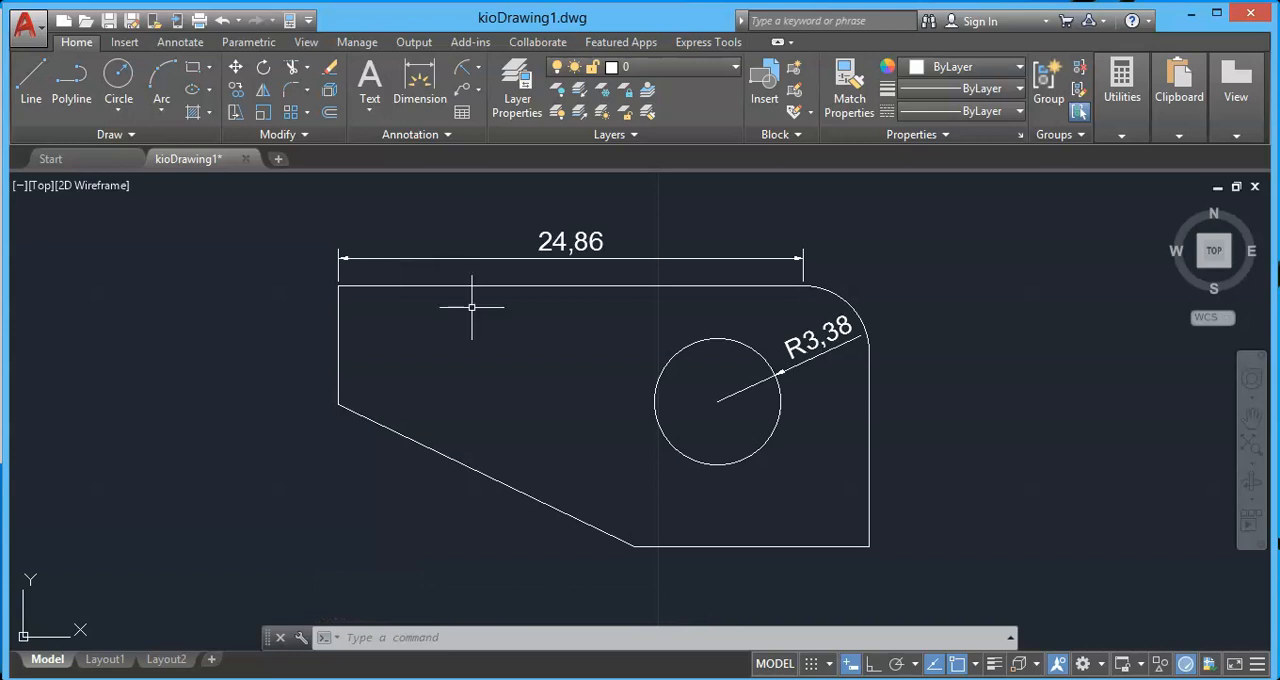
Shift the top dimension's left origin point inward along the top edge so the dimension spans about 16.11.
left_click(545, 242)
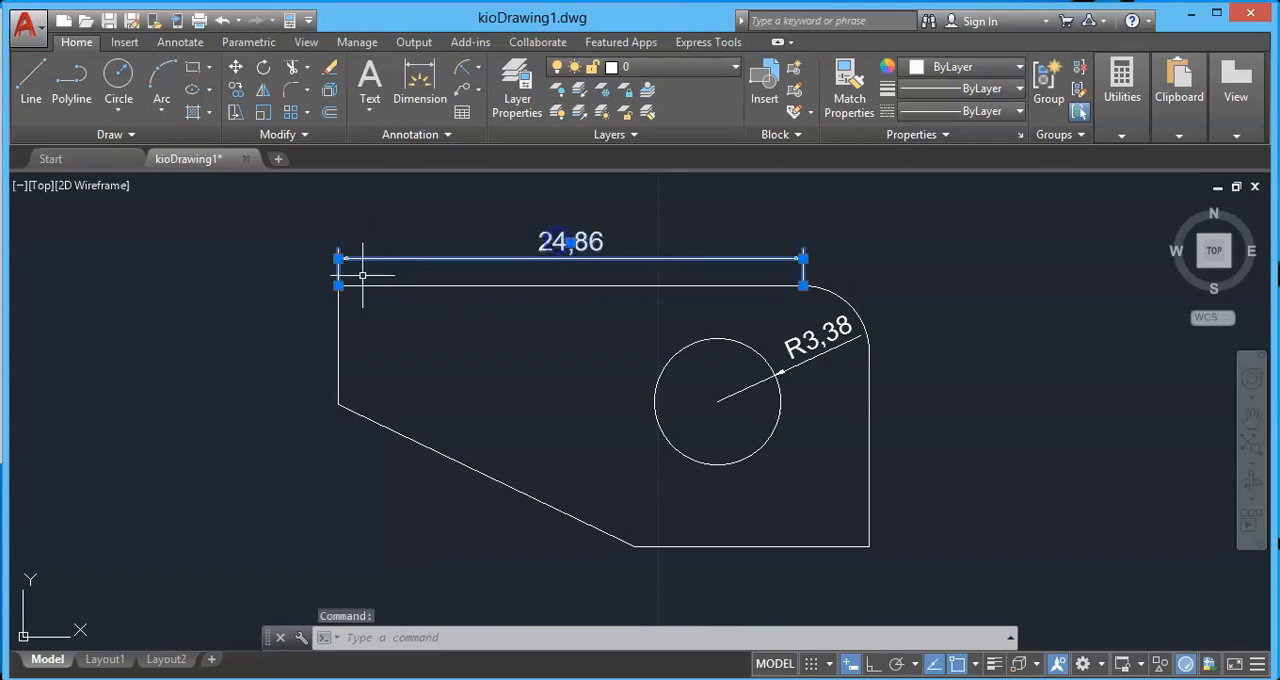
left_click(338, 286)
left_click(502, 286)
key("Escape")
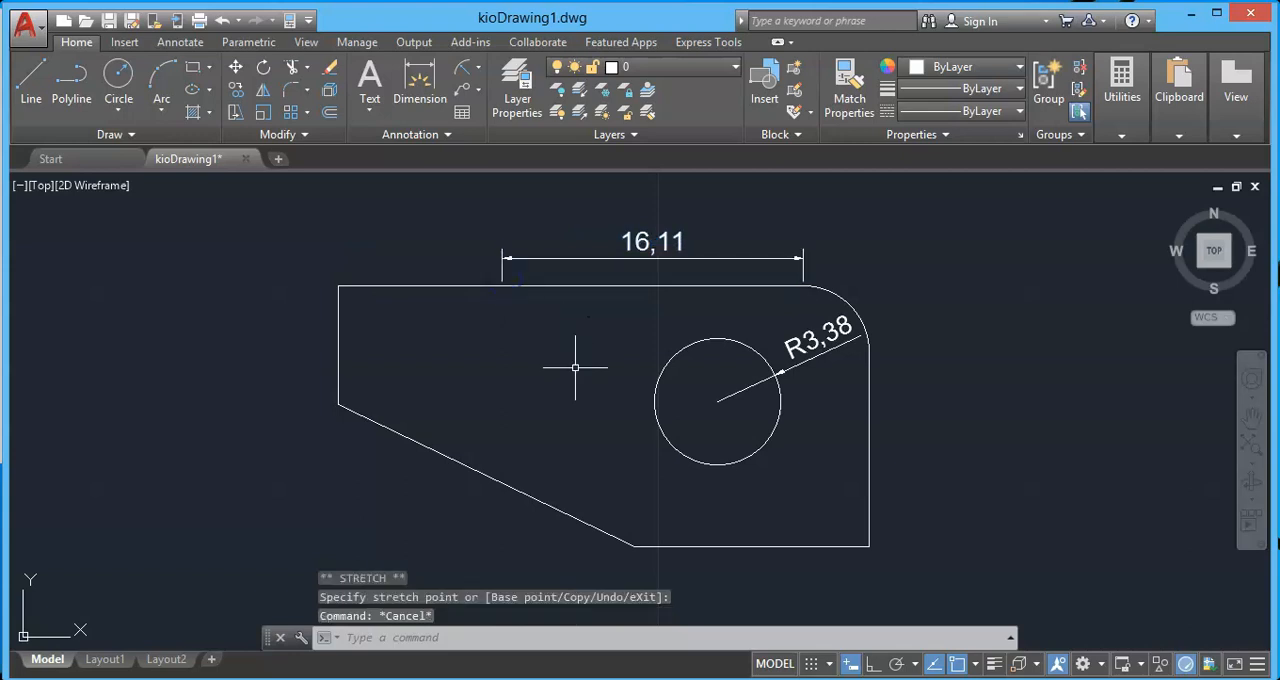
Stretch only the outline's left end to the right, leaving out the top dimension, for a top edge about 20.33 long.
left_click(237, 119)
left_click(445, 518)
left_click(329, 206)
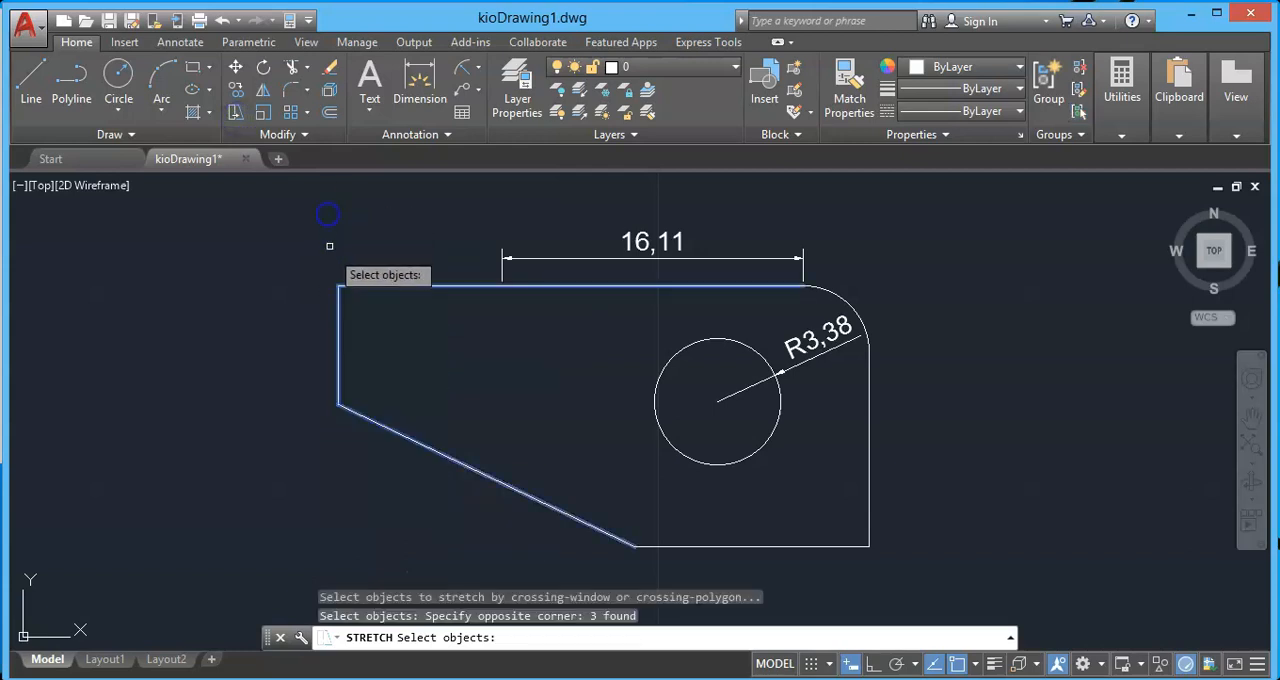
key("Return")
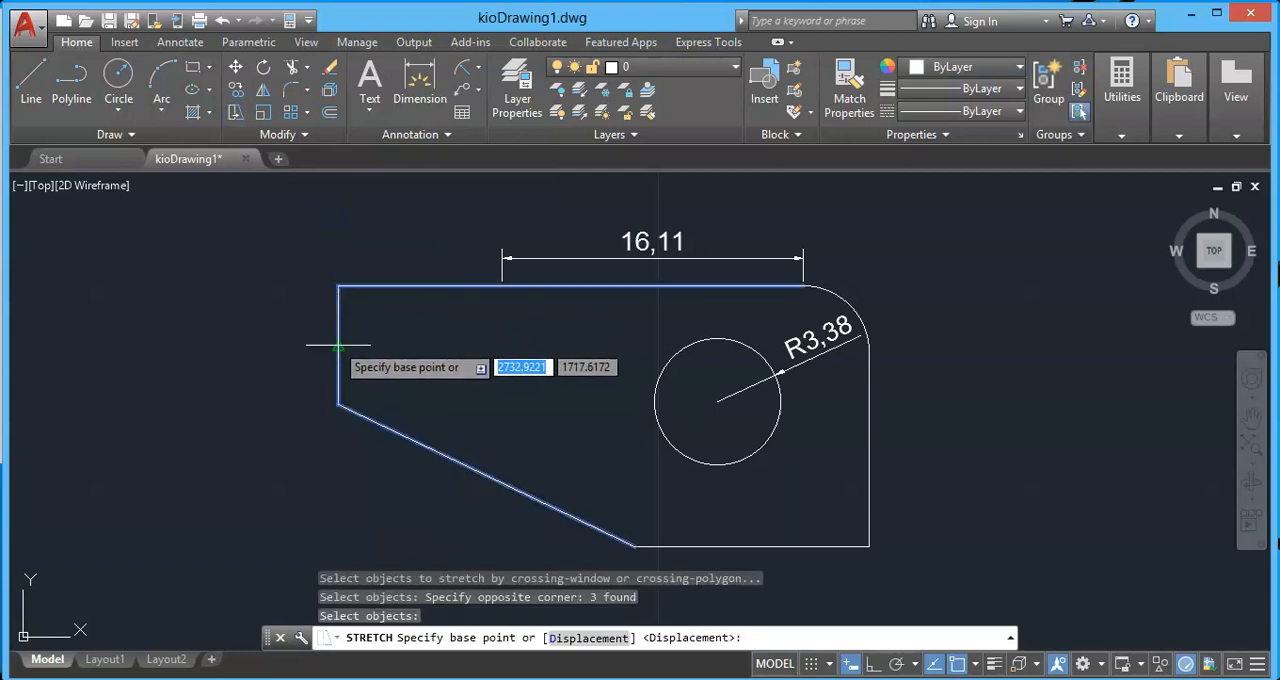
left_click(338, 345)
left_click(423, 345)
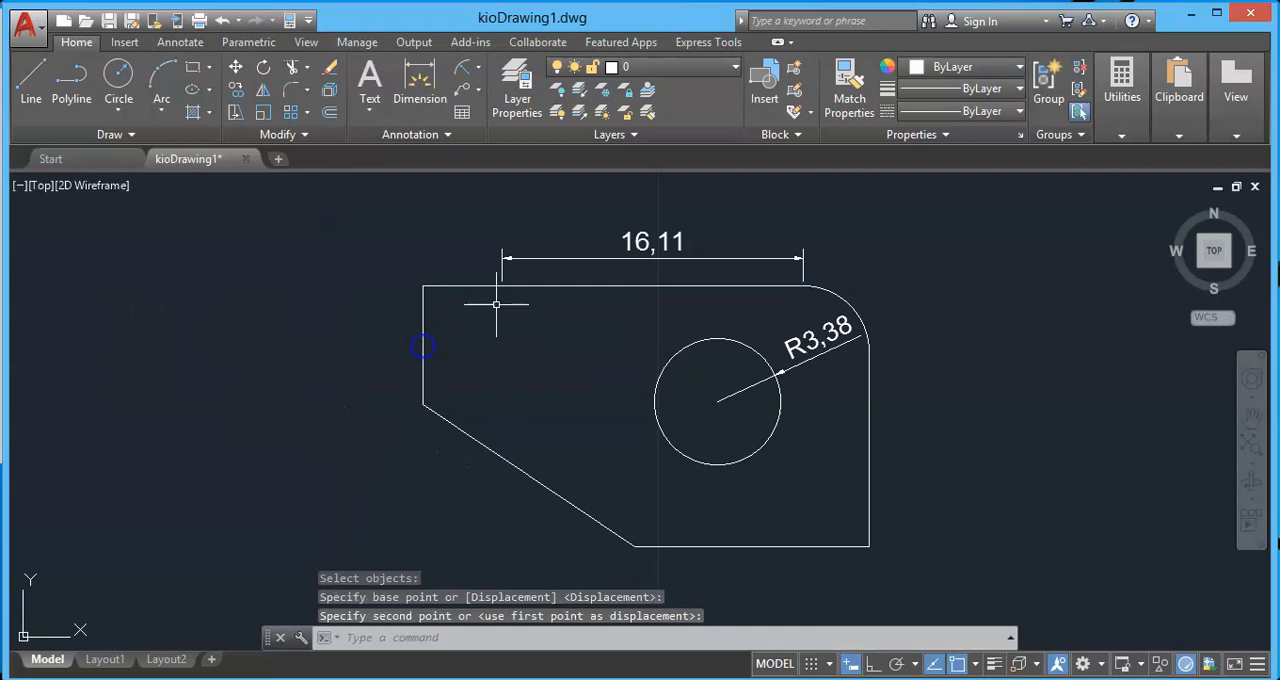
Snap the top dimension's left origin point to the outline's upper-left corner and clear the selection.
left_click(505, 259)
mouse_move(502, 259)
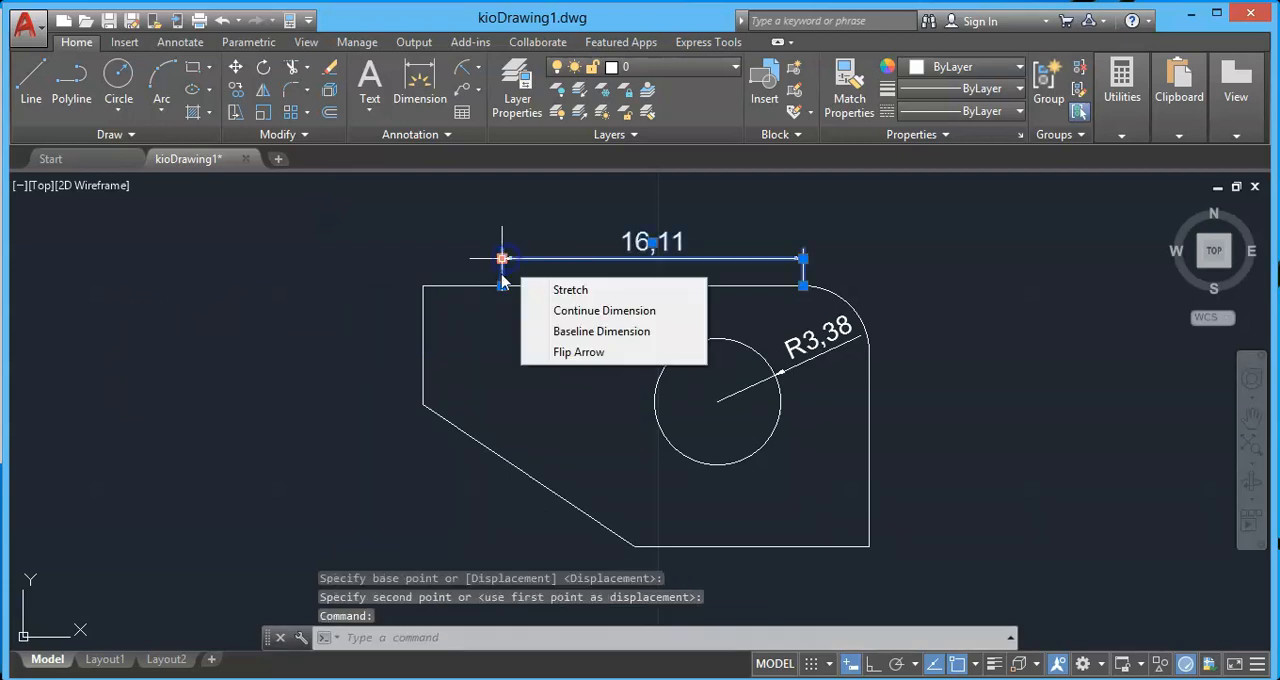
left_click(502, 281)
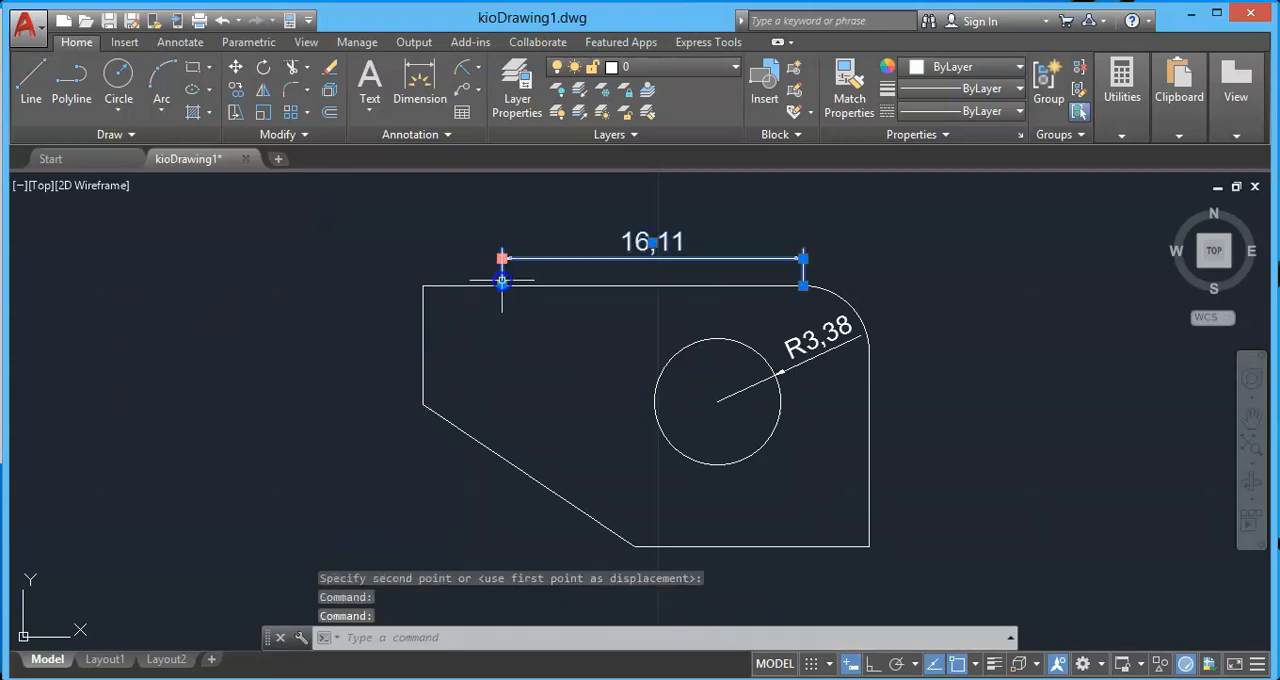
left_click(502, 286)
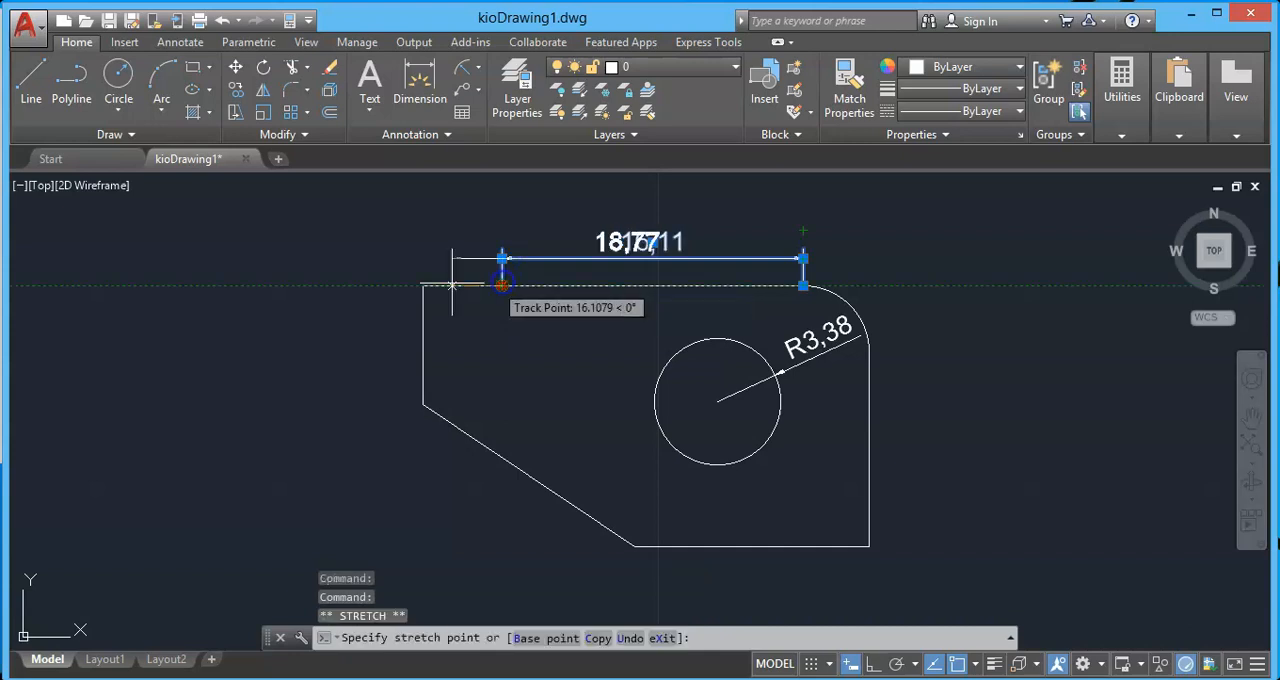
left_click(423, 286)
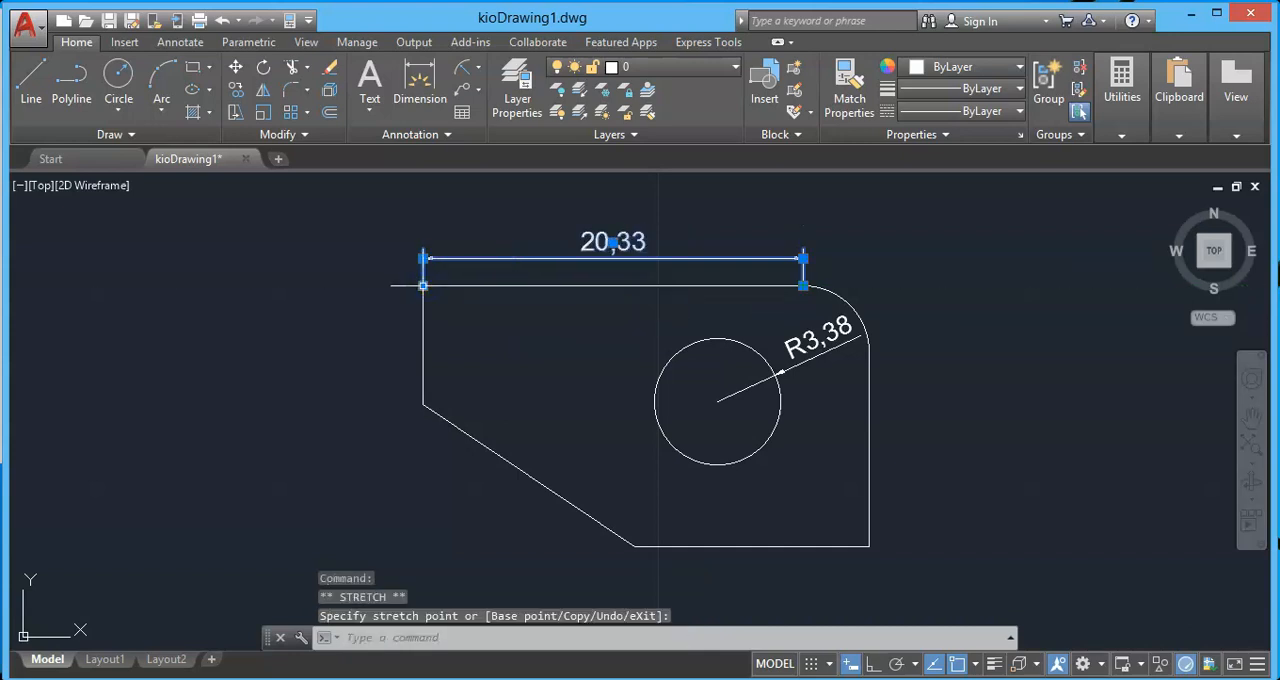
key("Escape")
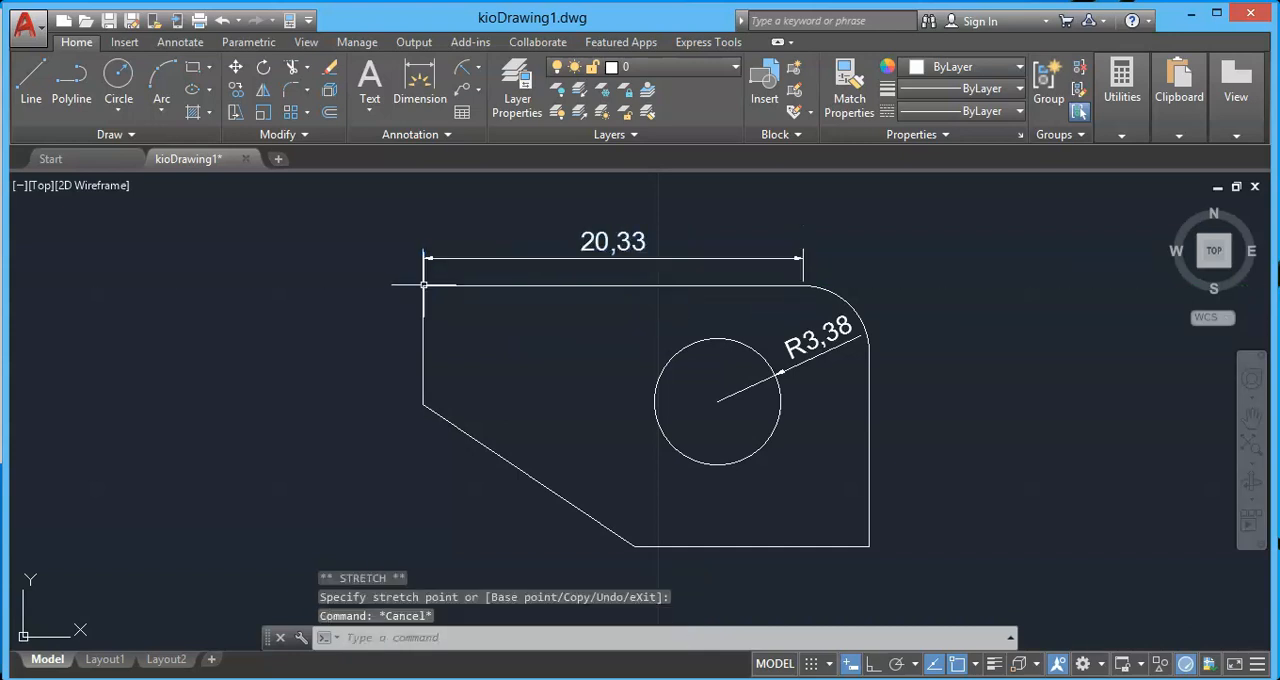
Stretch the outline's left end together with the top dimension about 6.34 to the right, making the top edge about 14 long.
left_click(241, 113)
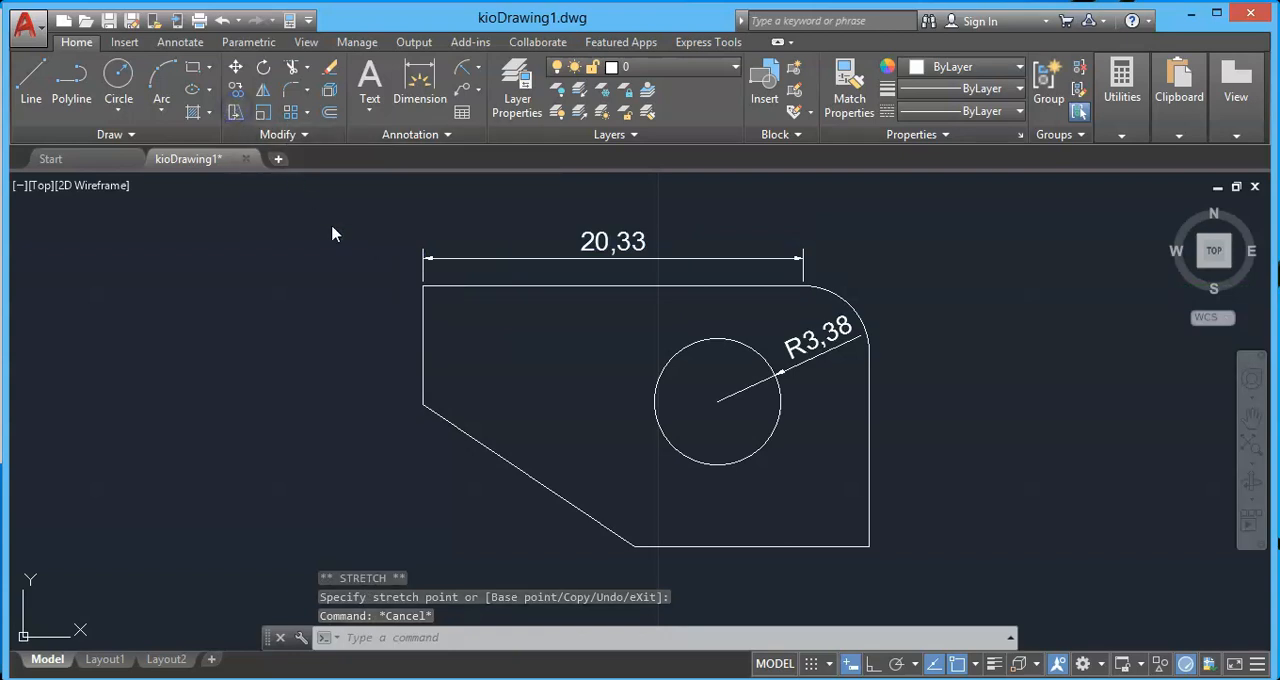
left_click(471, 458)
left_click(408, 250)
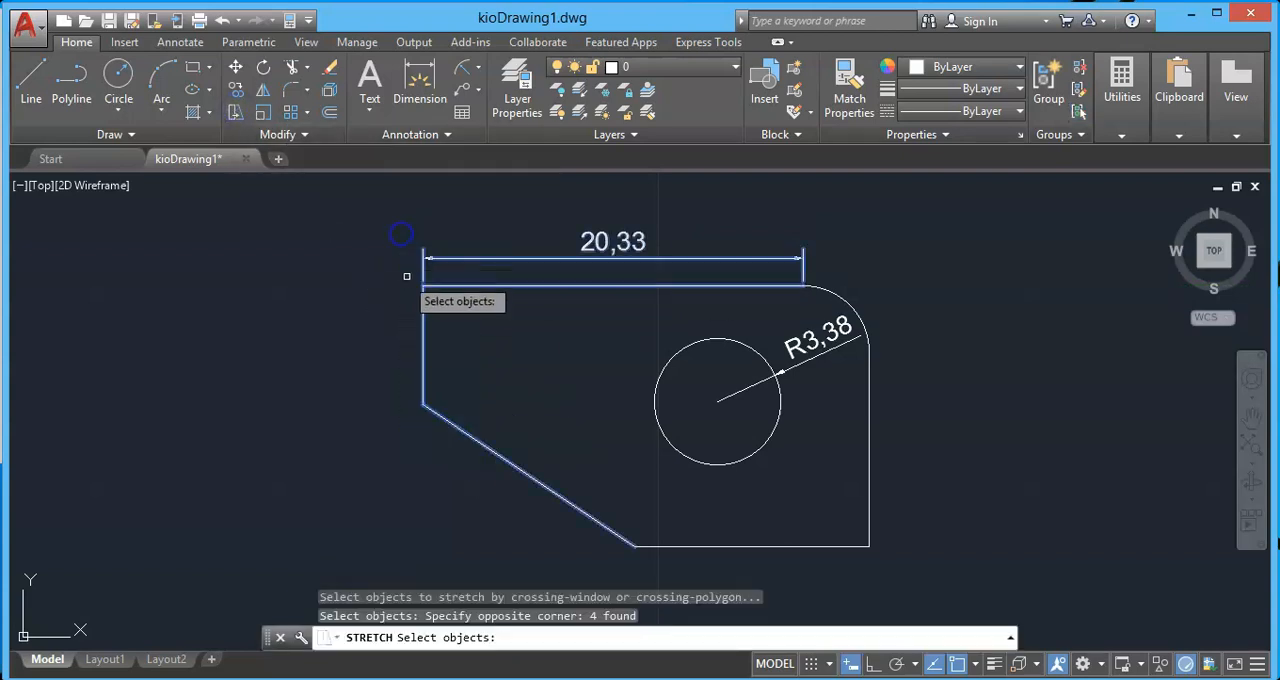
key("Return")
left_click(423, 348)
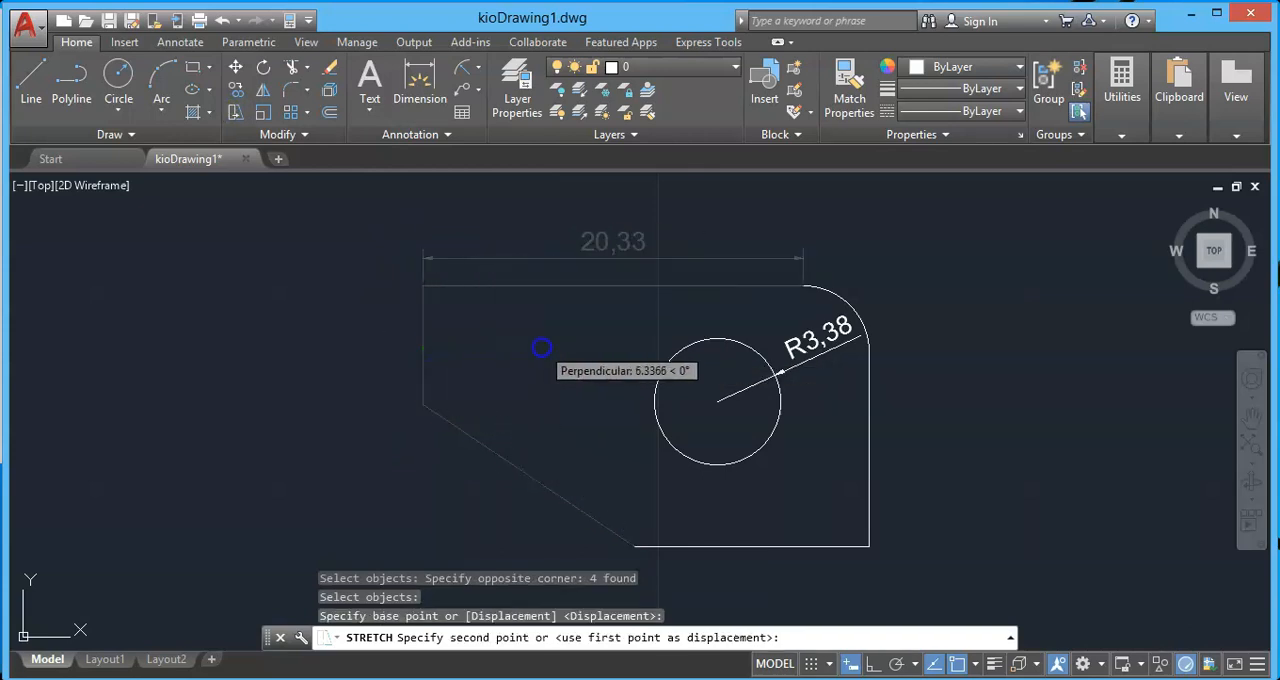
left_click(541, 346)
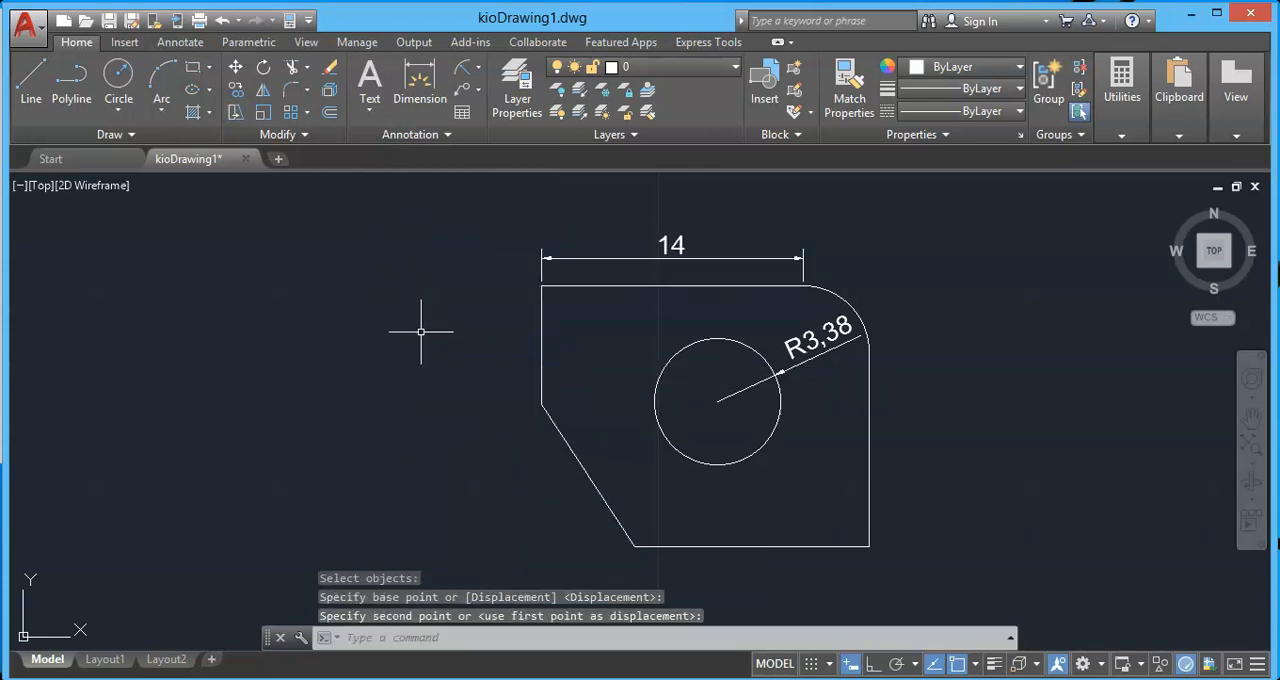